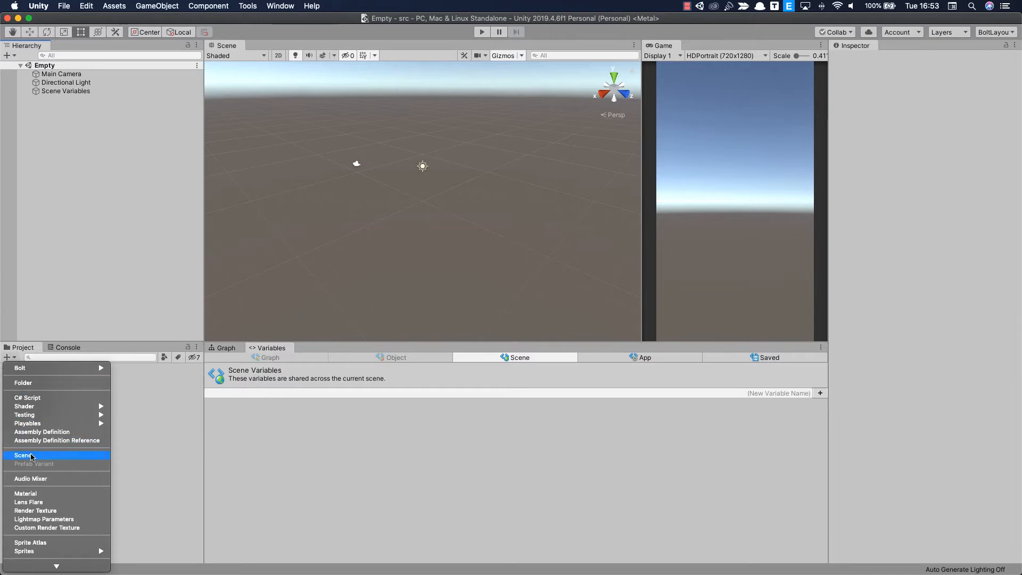
- Create a new scene asset named Demo in the Assets folder and open it
click(31, 455)
text(D)
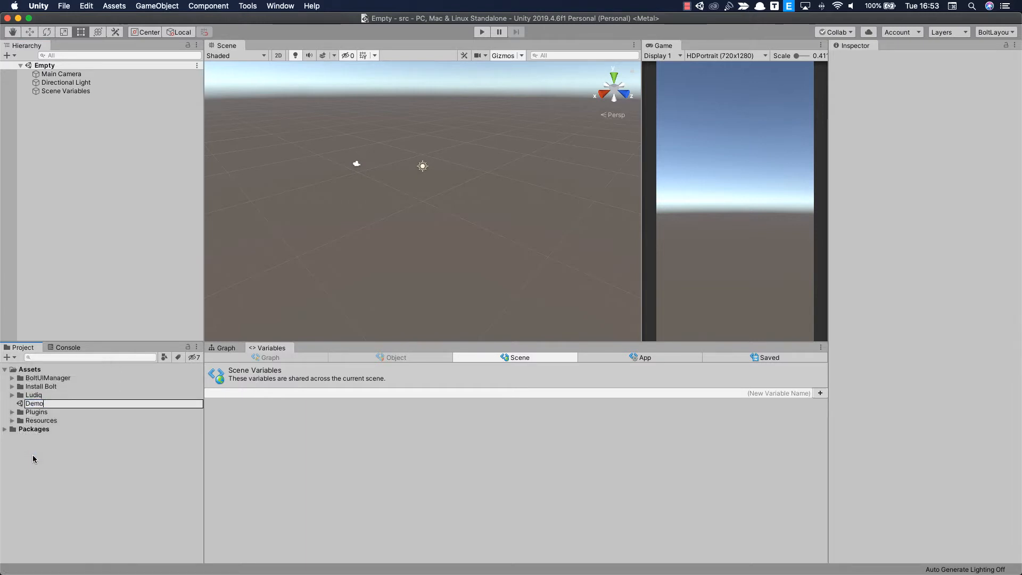
text(emo)
key(Return)
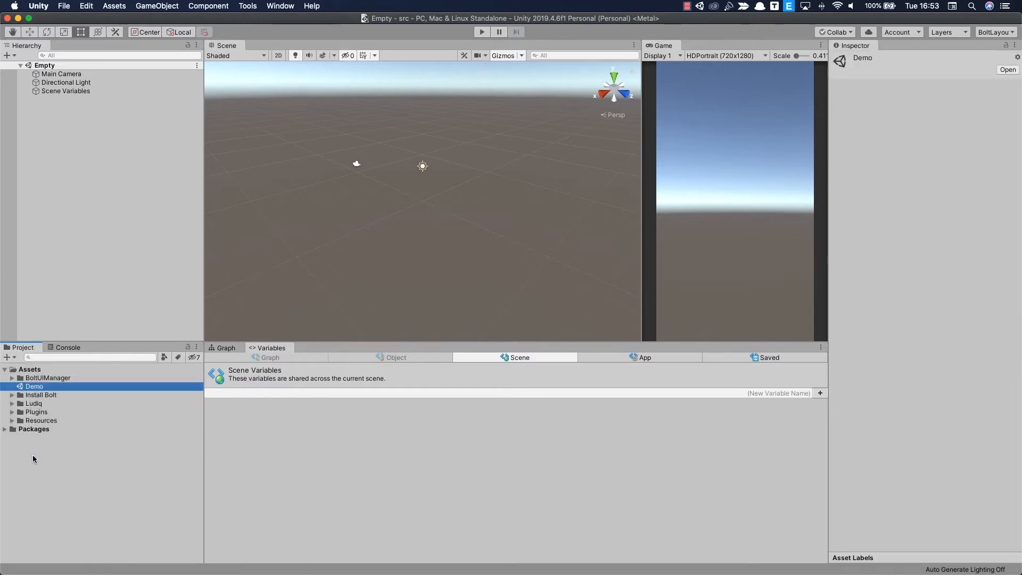
right_click(34, 387)
click(73, 325)
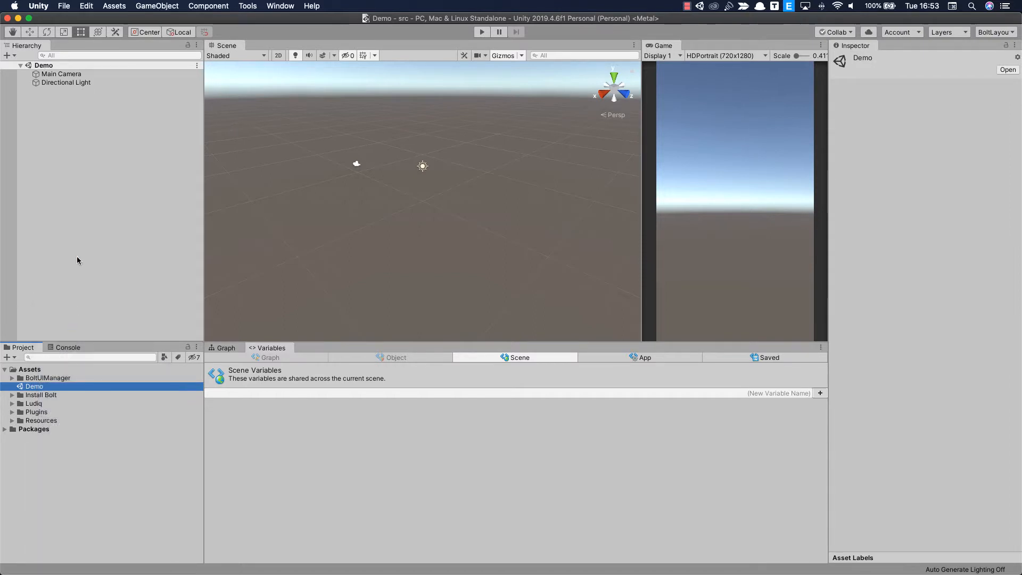
- Set the Main Camera's clear flags to Solid Color with a dark grey background (575757)
click(61, 74)
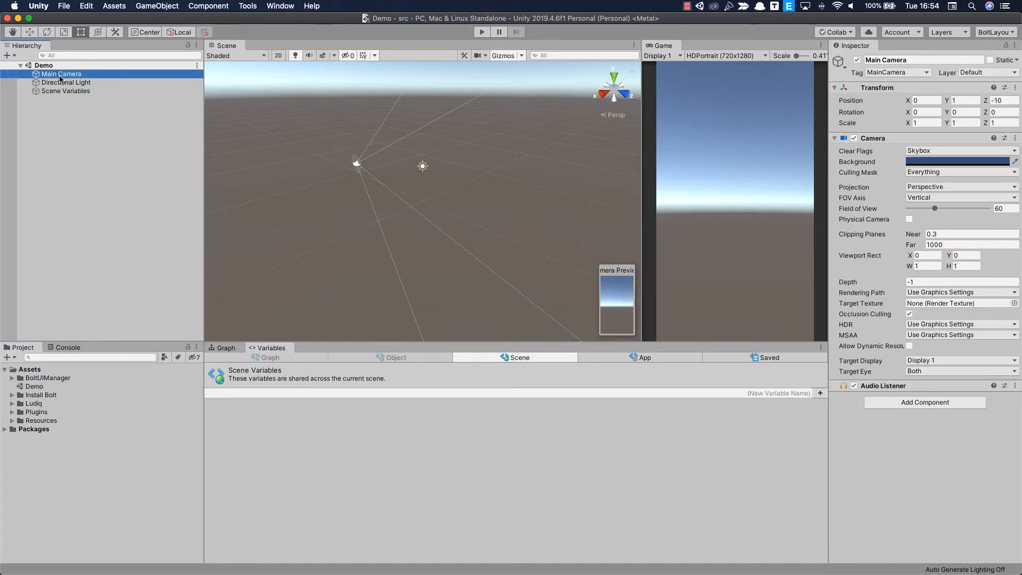
click(919, 152)
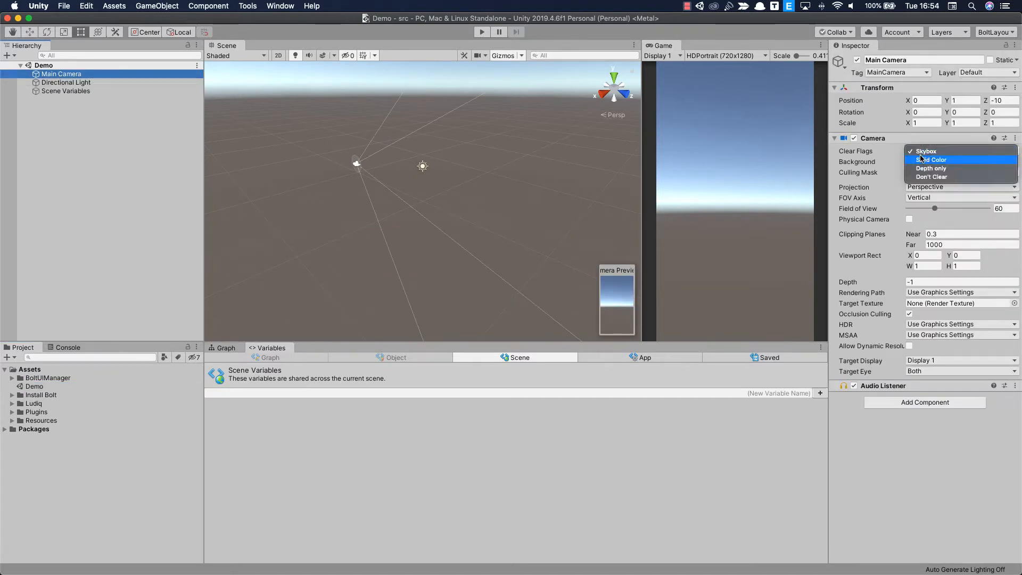
click(922, 160)
click(925, 162)
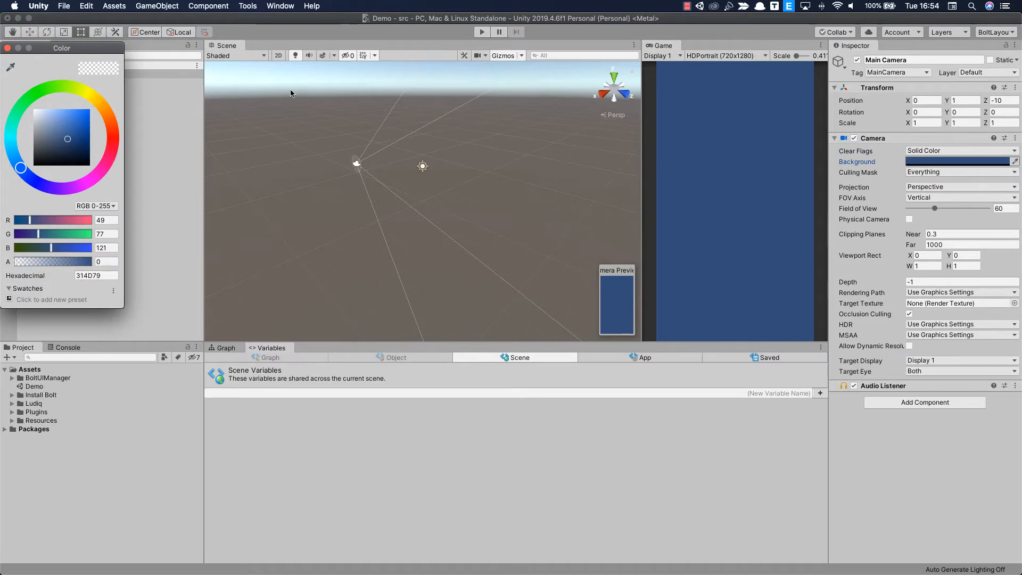
drag(38, 137, 27, 150)
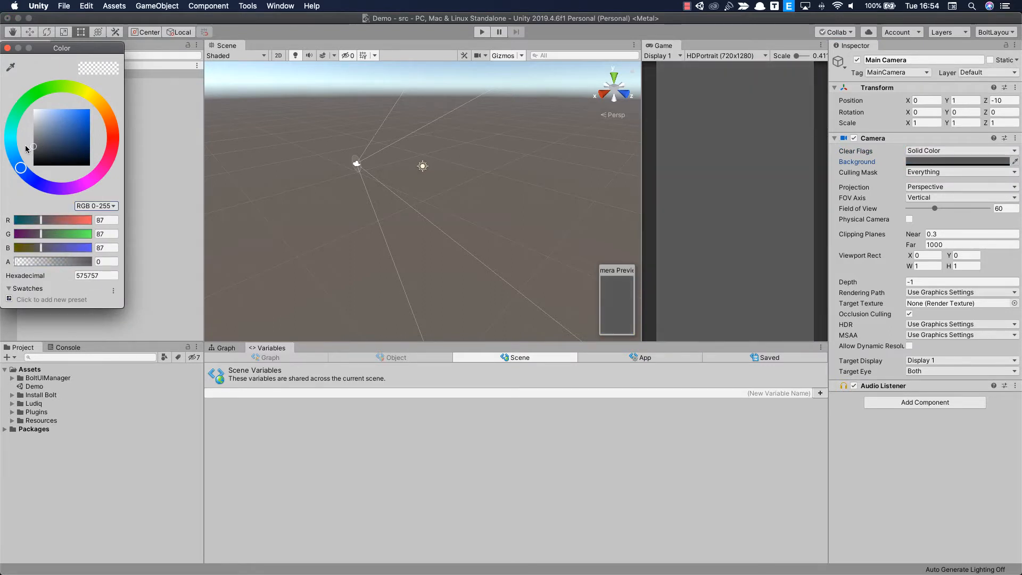
click(6, 49)
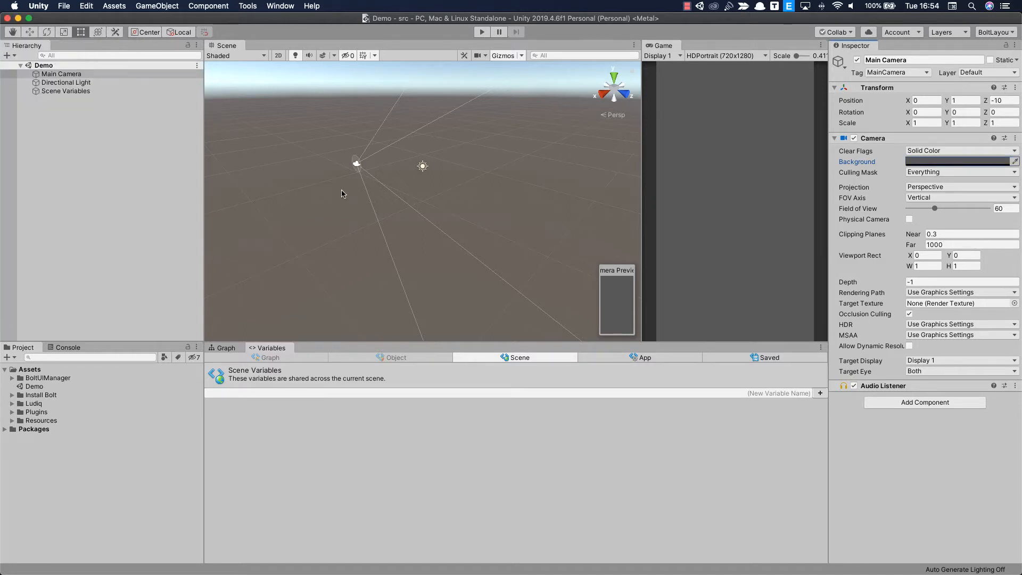
- Find the BoltUIScreen prefab in the project and add it to the Demo scene
click(40, 359)
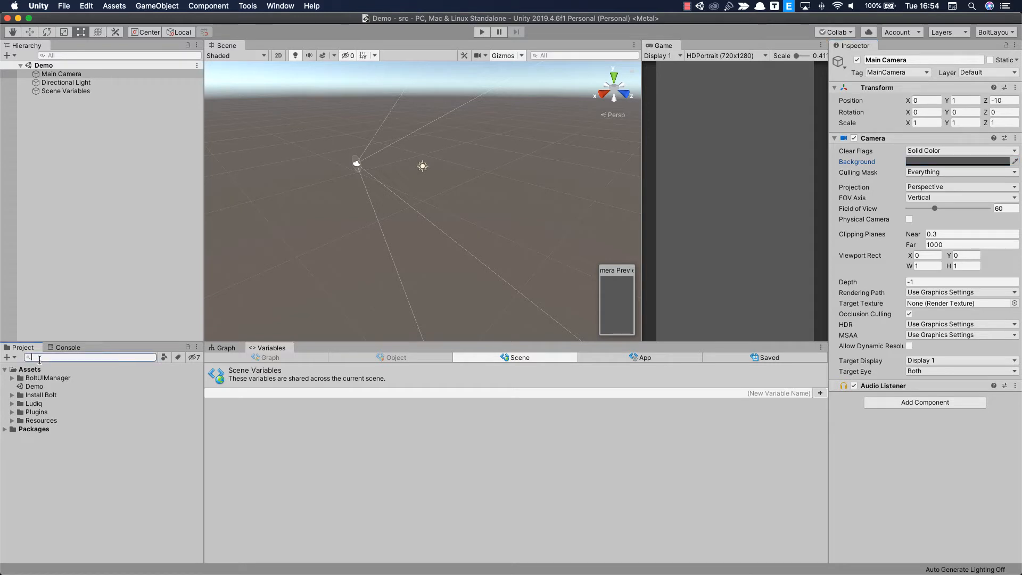
text(BoltUIScreen)
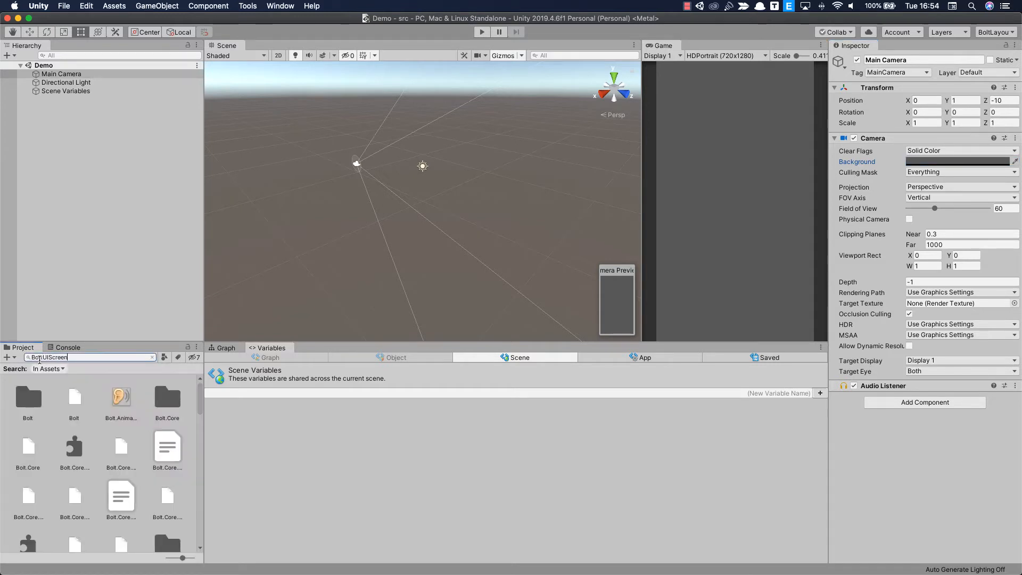
click(24, 406)
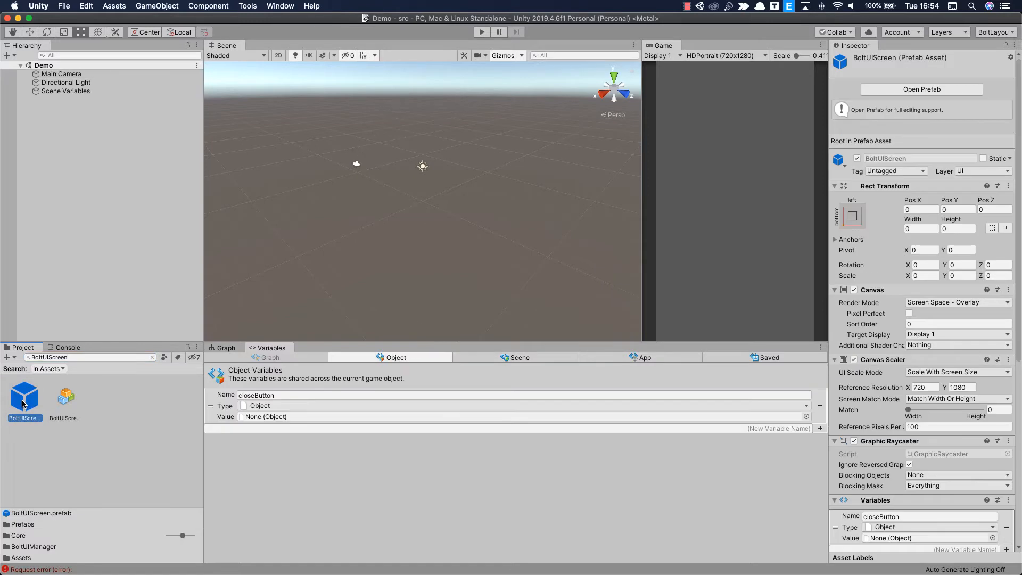
drag(23, 405, 71, 188)
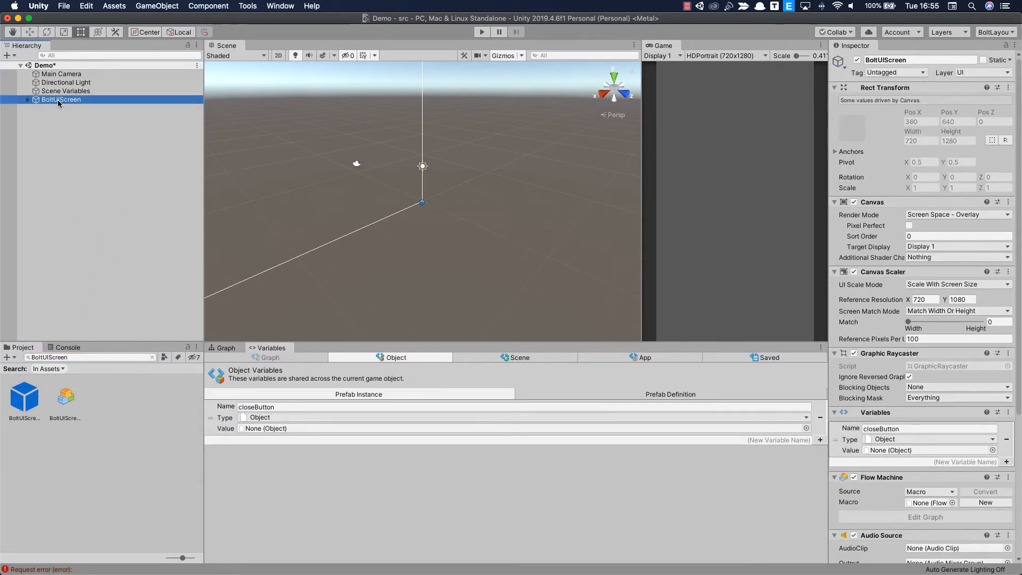
- Rename the BoltUIScreen object in the scene to SimplePopupUI
right_click(58, 100)
click(72, 130)
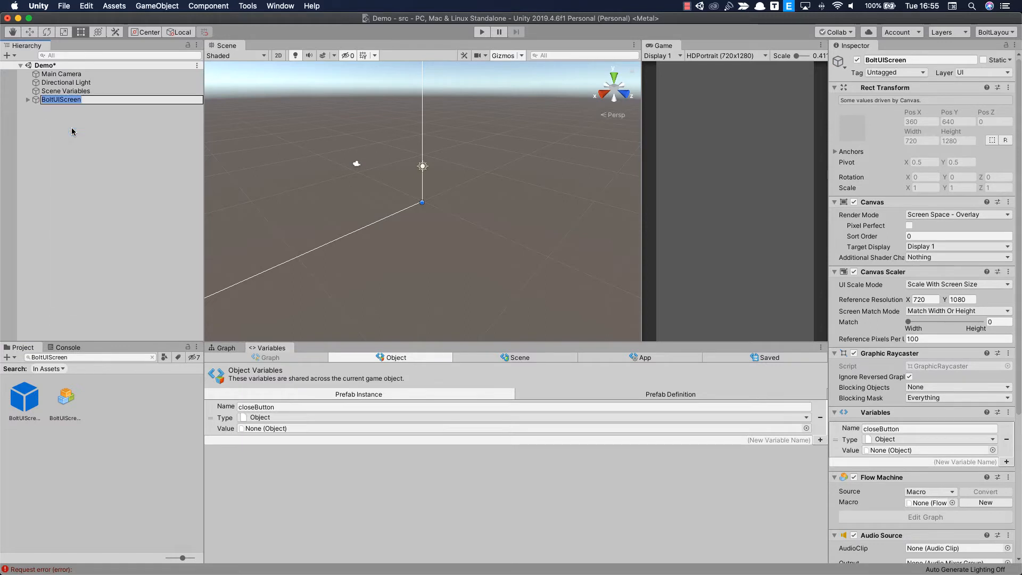
text(SimplePopupUI)
key(Return)
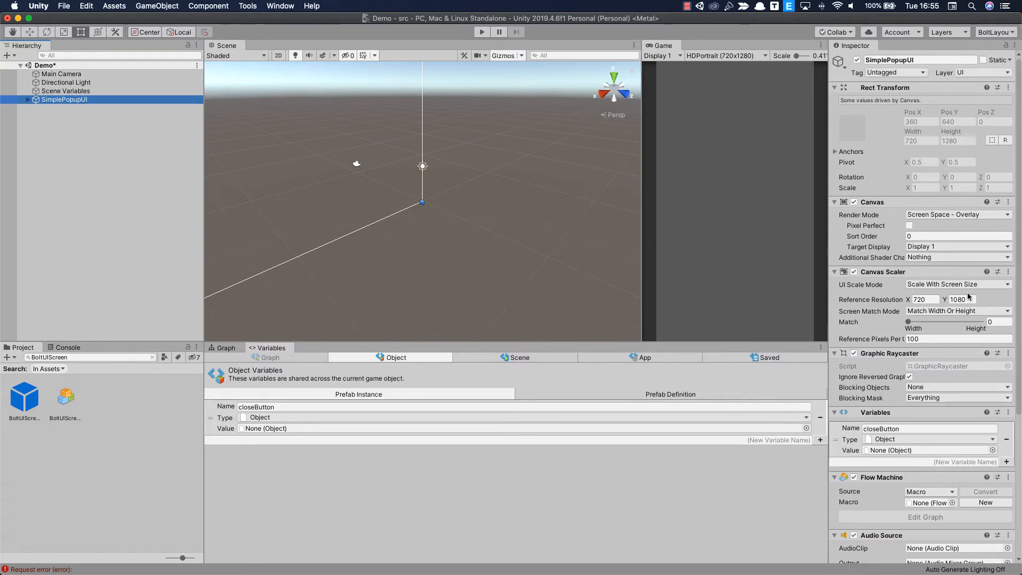
- Set the SimplePopupUI Canvas Scaler's reference resolution to X 360 and Y 540
click(932, 299)
text(360)
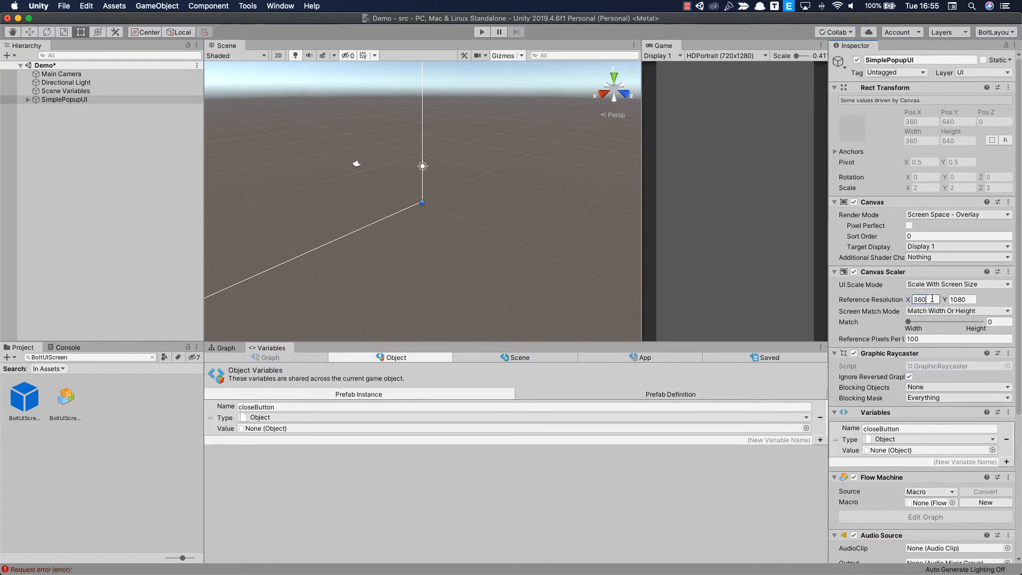
click(964, 299)
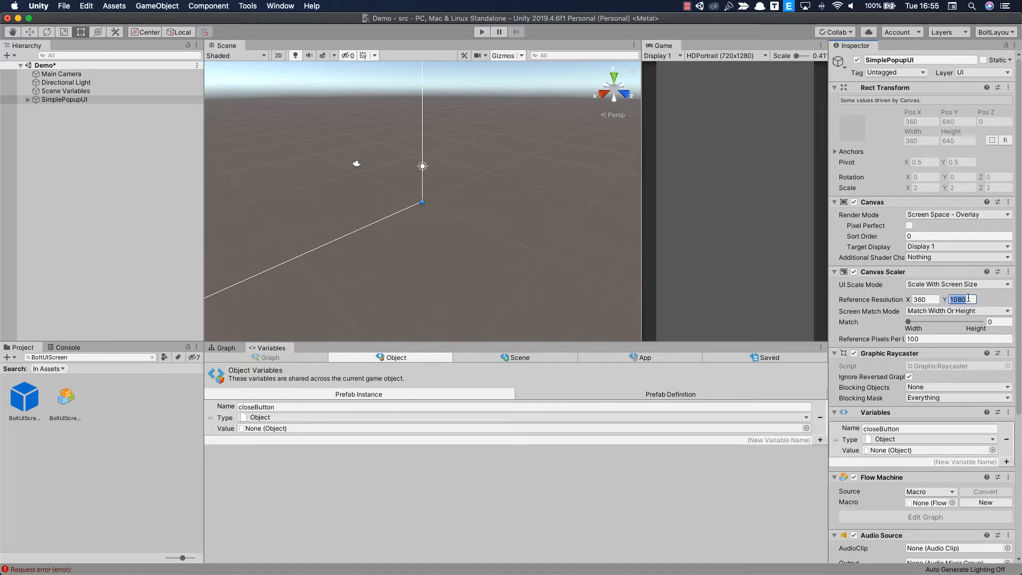
text(540)
- Add a UI Image under the Root object of SimplePopupUI and name it Background
click(28, 100)
click(47, 108)
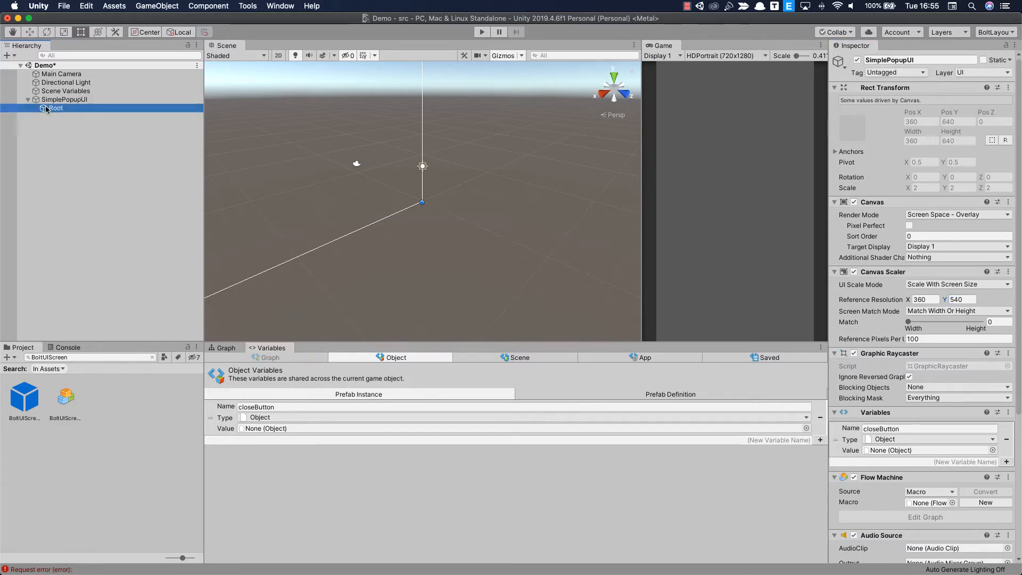
right_click(47, 109)
mouse_move(78, 275)
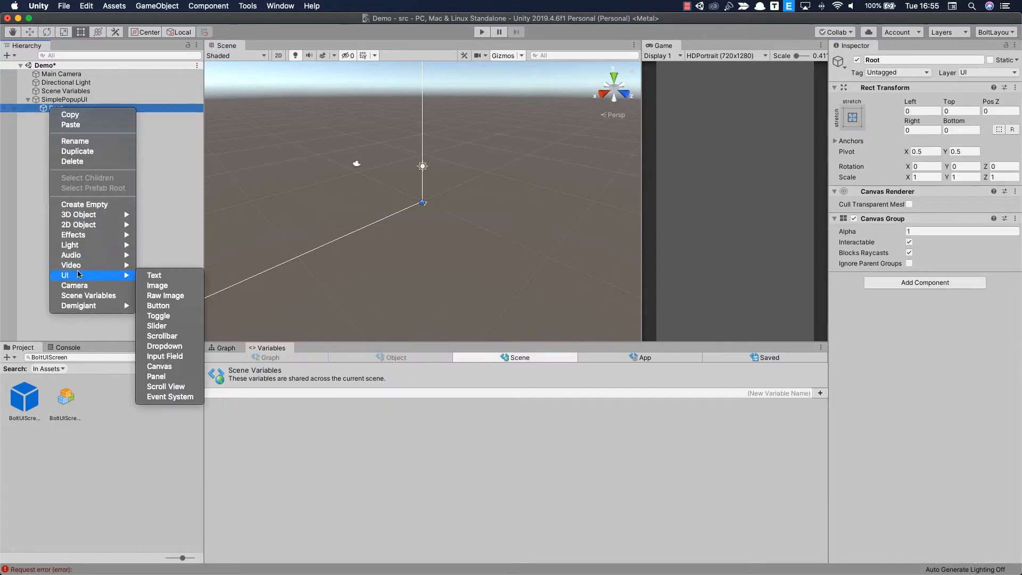
click(157, 285)
right_click(63, 117)
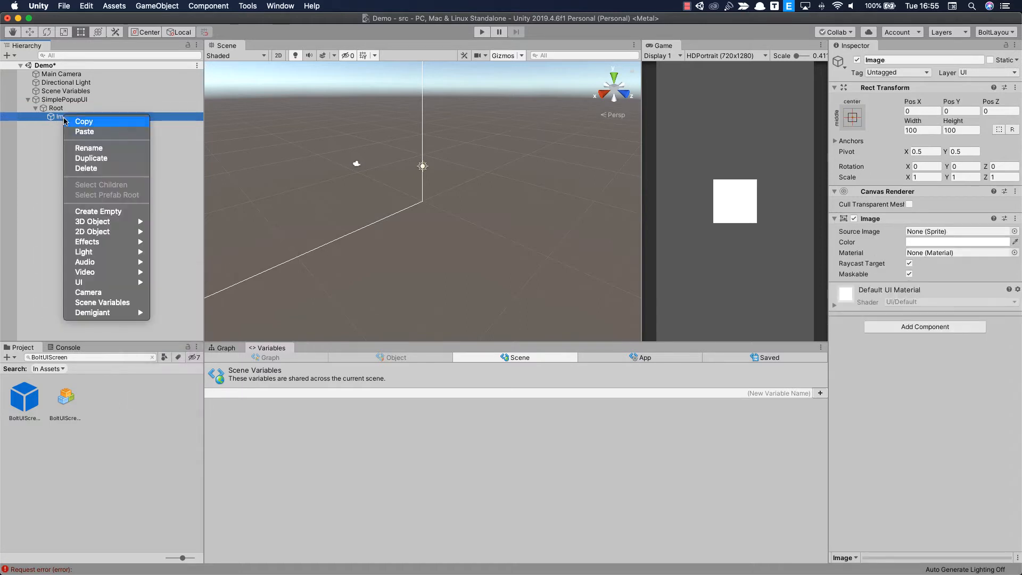
click(86, 148)
text(Back)
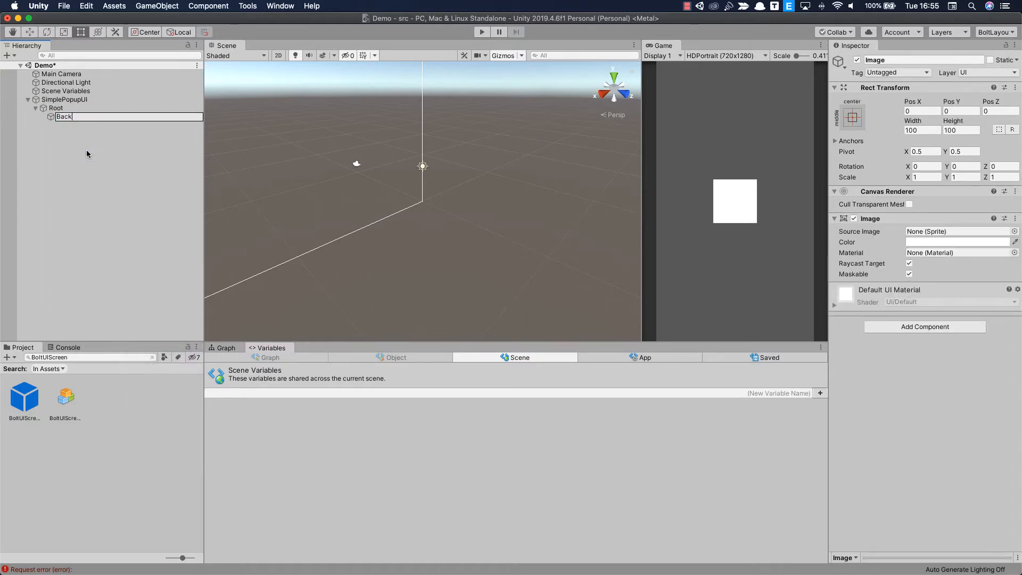
text(ground)
key(Return)
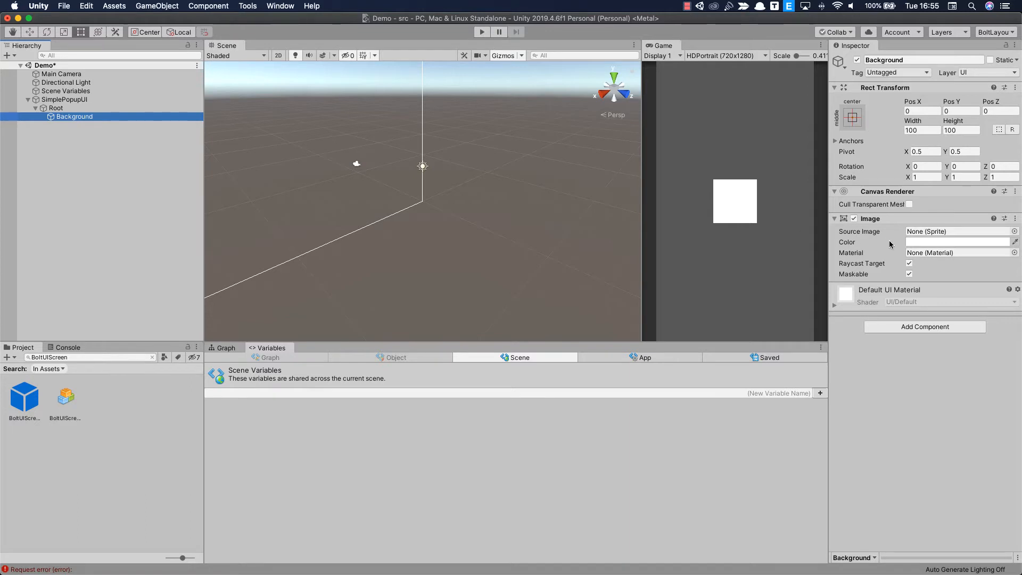
- Change the Background image's color to light blue (4CE2FF)
click(907, 244)
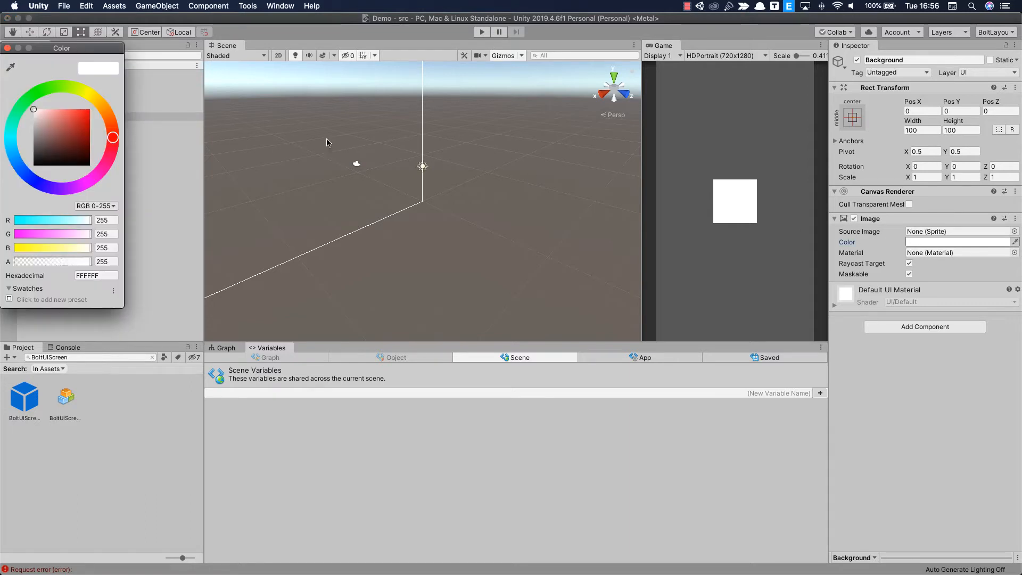
click(12, 146)
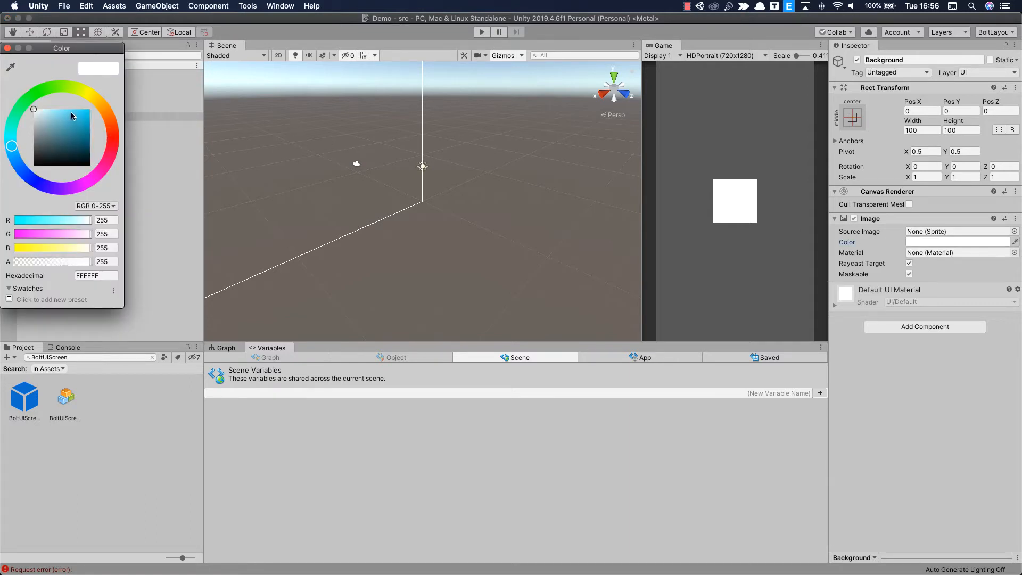
drag(73, 116, 73, 109)
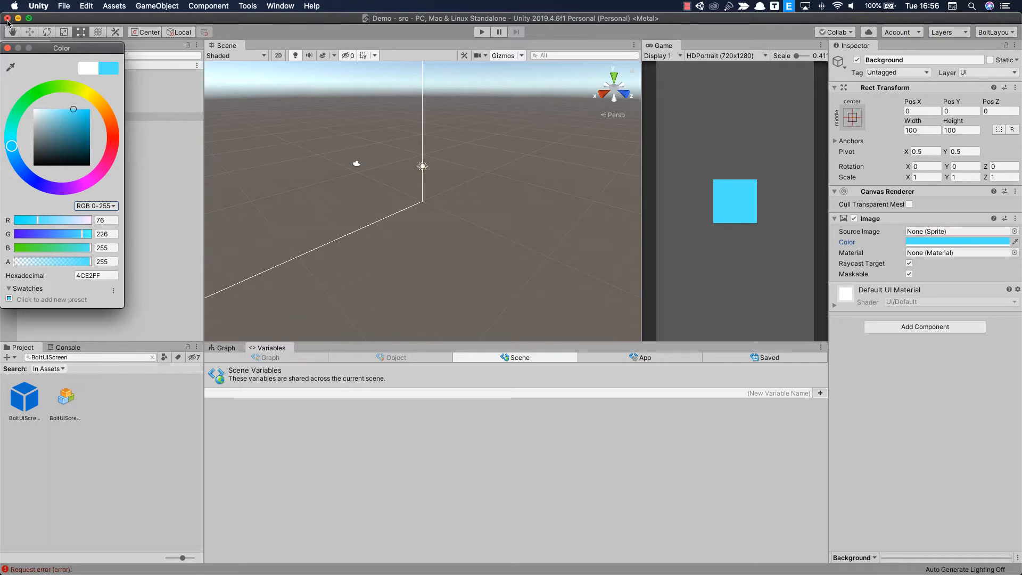
click(7, 48)
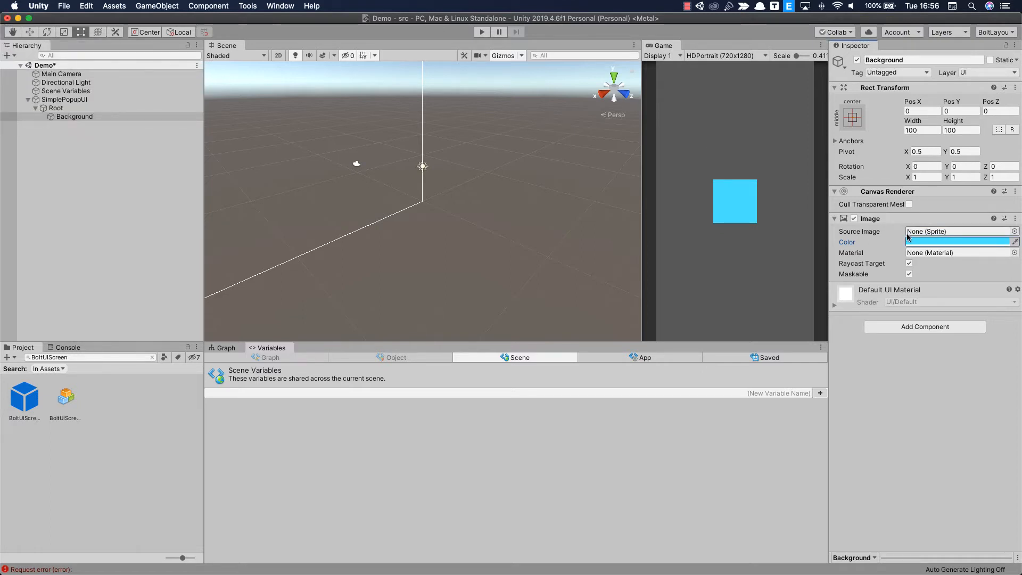
- Anchor the Background to stretch in both directions and set its Left, Top, Right and Bottom offsets to 0
click(852, 119)
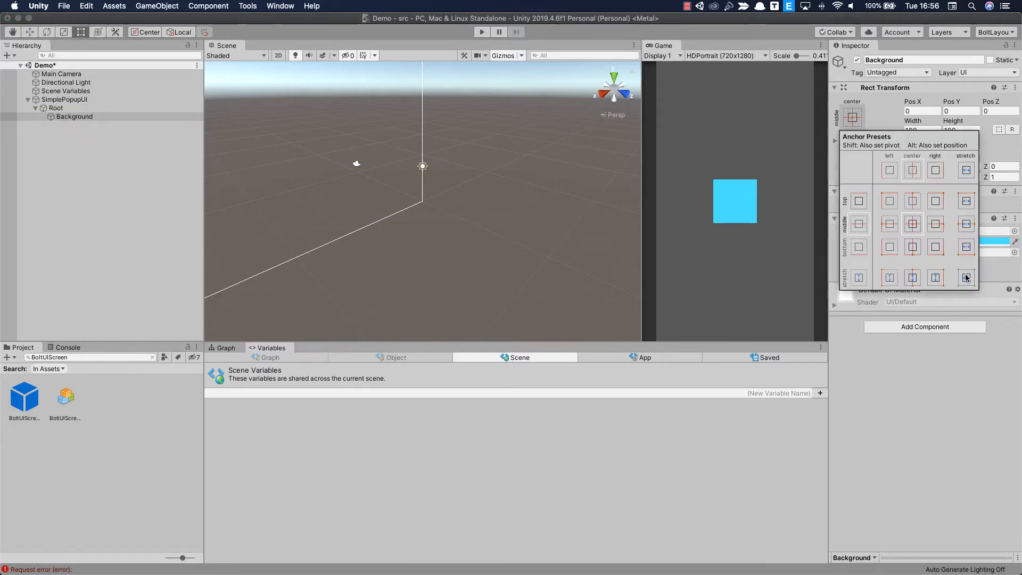
click(966, 277)
click(918, 110)
text(0)
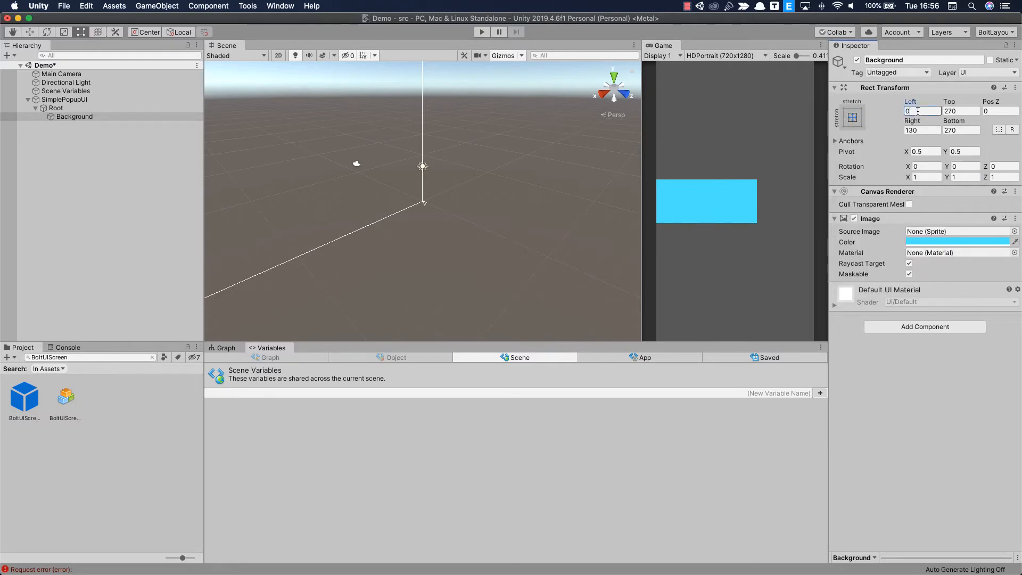
click(955, 111)
text(0)
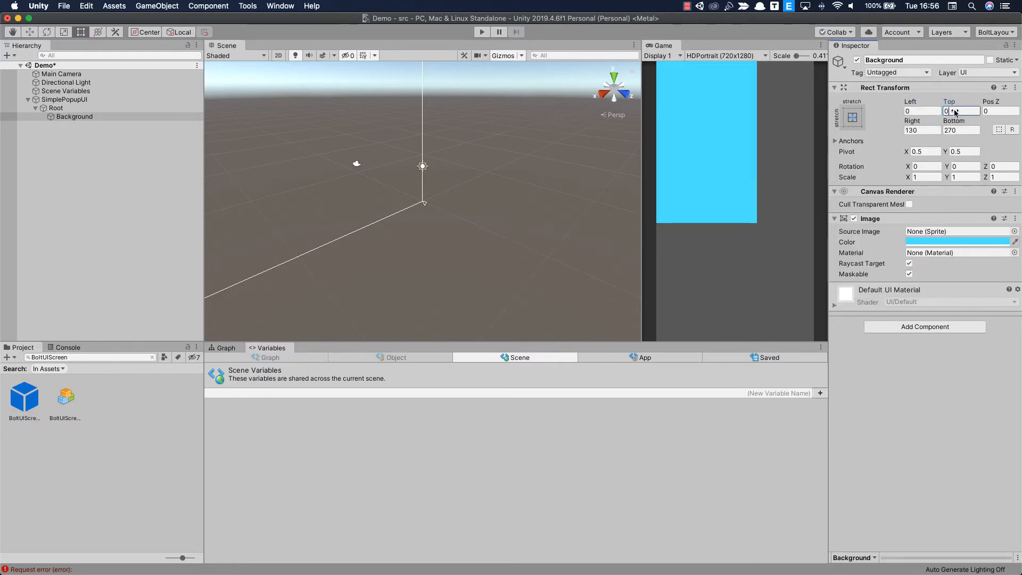
click(919, 130)
text(0)
click(947, 130)
text(0)
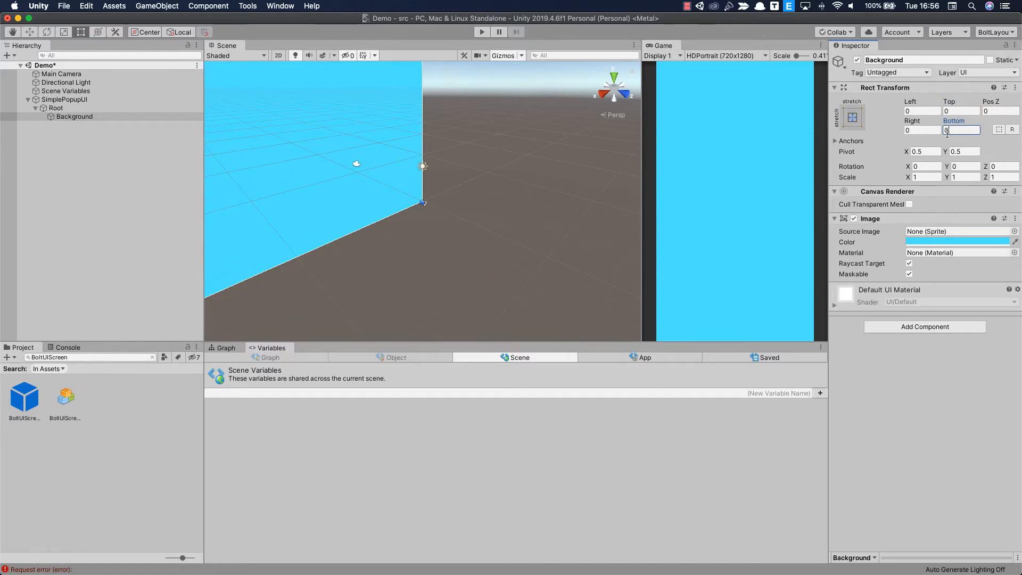
- Add a UI Text object under Root and set its text to "Hello World"
click(56, 109)
right_click(56, 110)
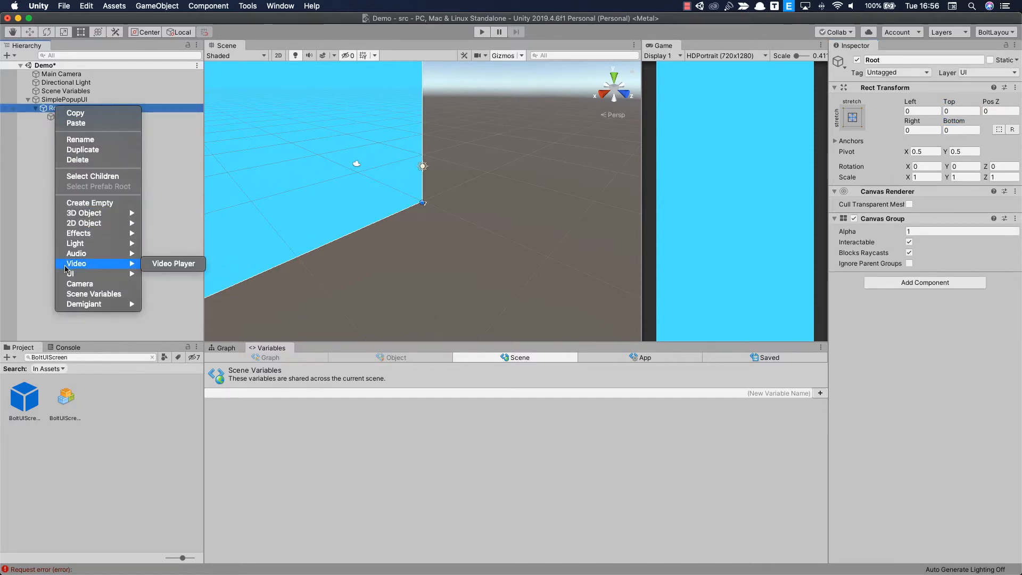
mouse_move(96, 273)
click(149, 275)
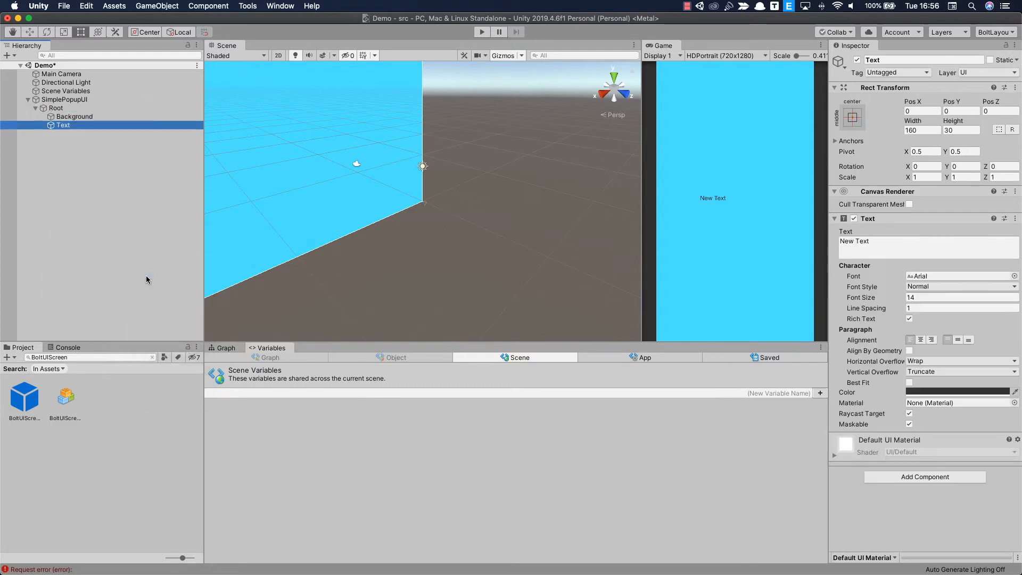
click(880, 252)
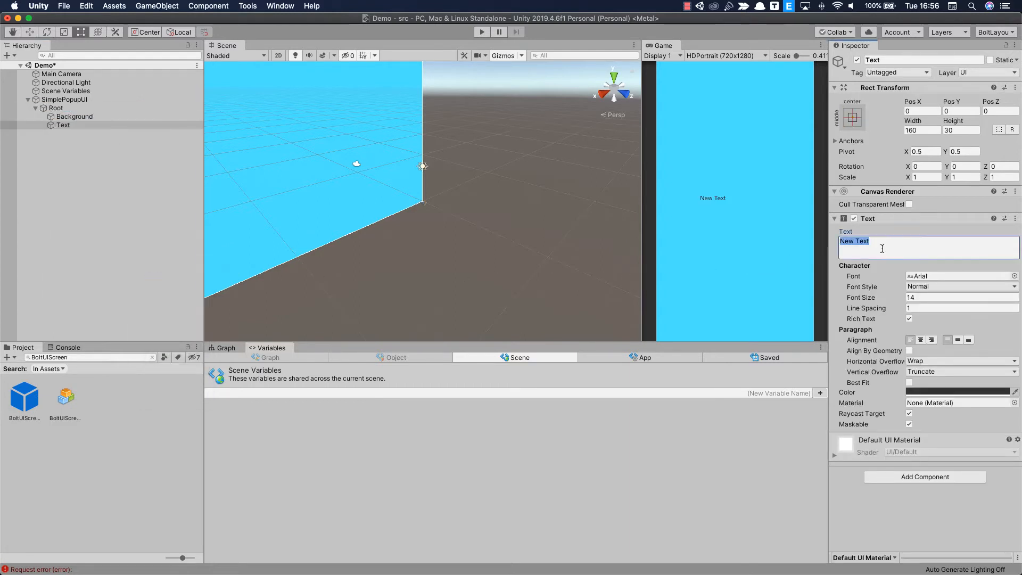
text(Hello World)
- Give the Hello World text font size 30, centered alignment both ways, and Overflow for horizontal and vertical overflow
click(920, 298)
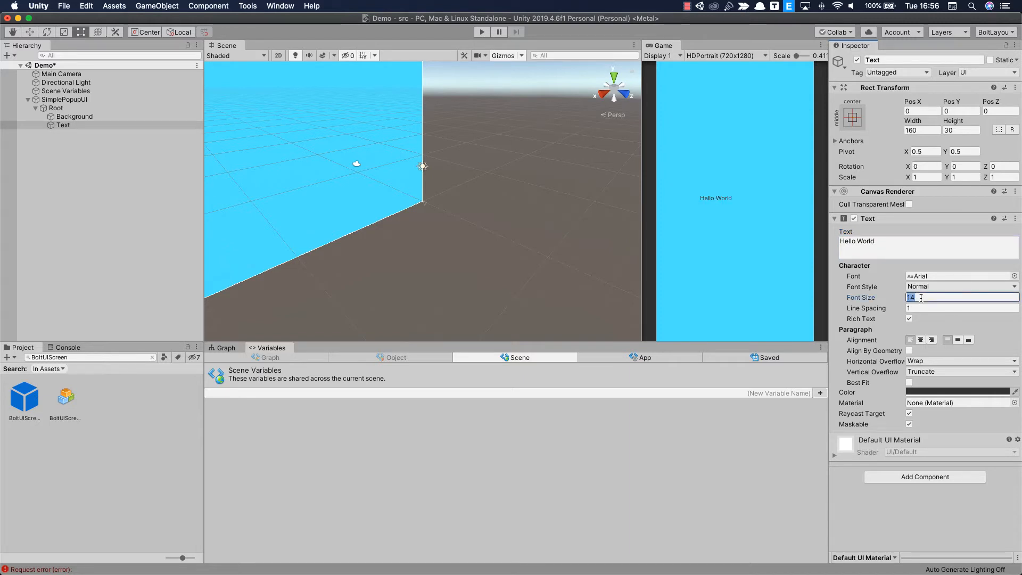
text(30)
click(957, 340)
click(921, 362)
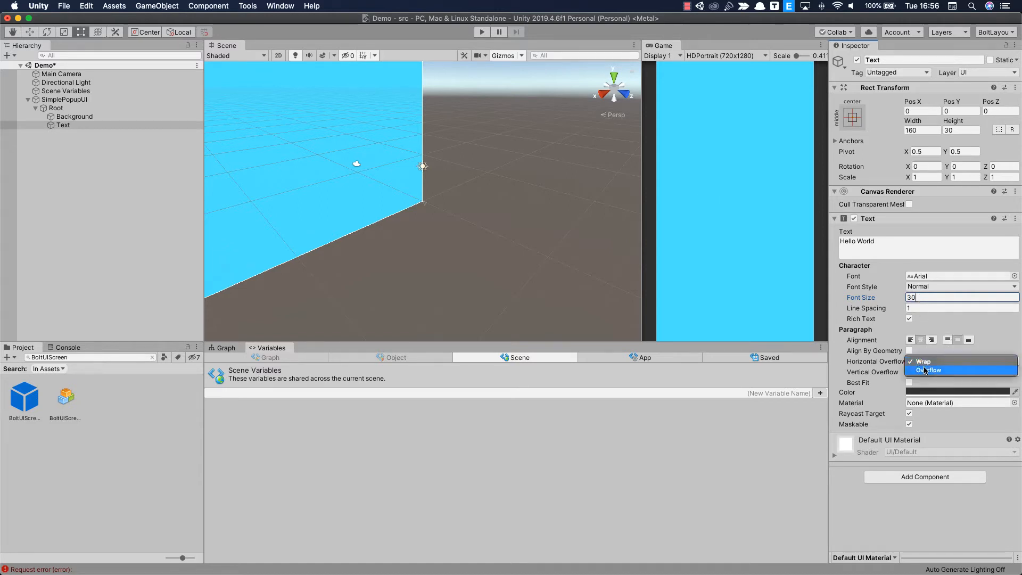
click(923, 372)
click(924, 372)
click(925, 381)
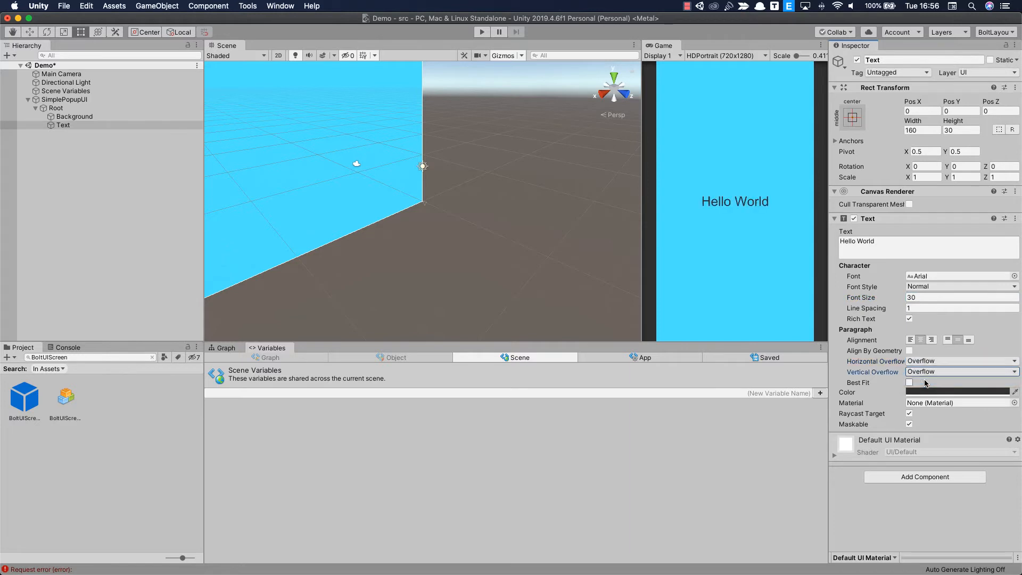
- Set the Hello World text's font size to 60
click(914, 297)
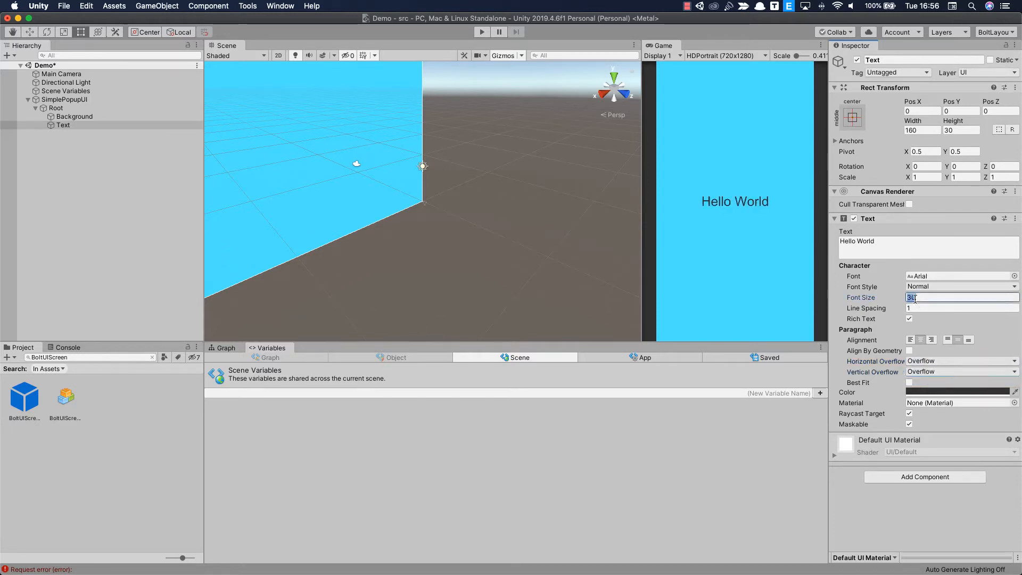
text(60)
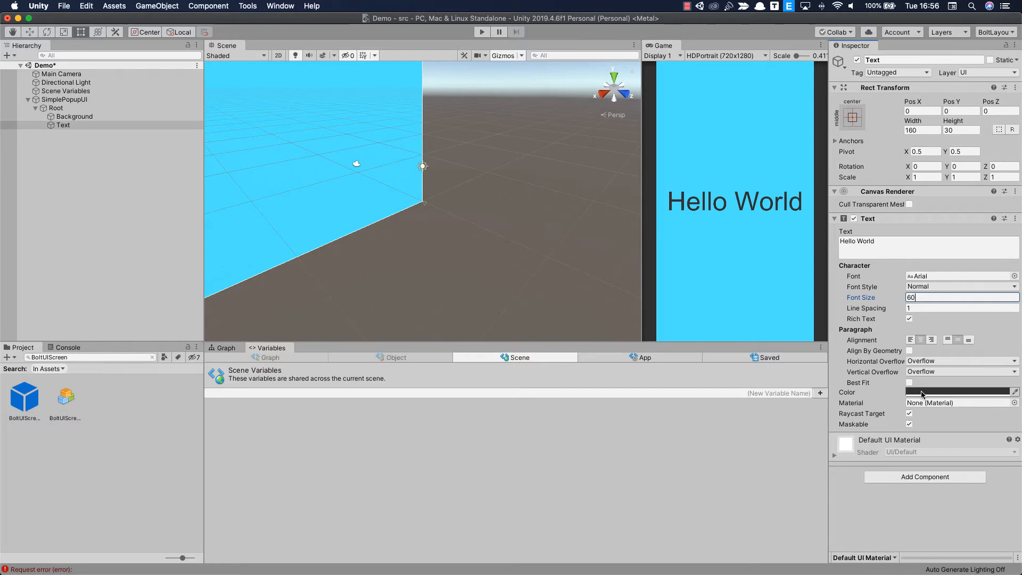
- Add a UI Button under Root and rename it CloseButton
click(58, 108)
right_click(58, 109)
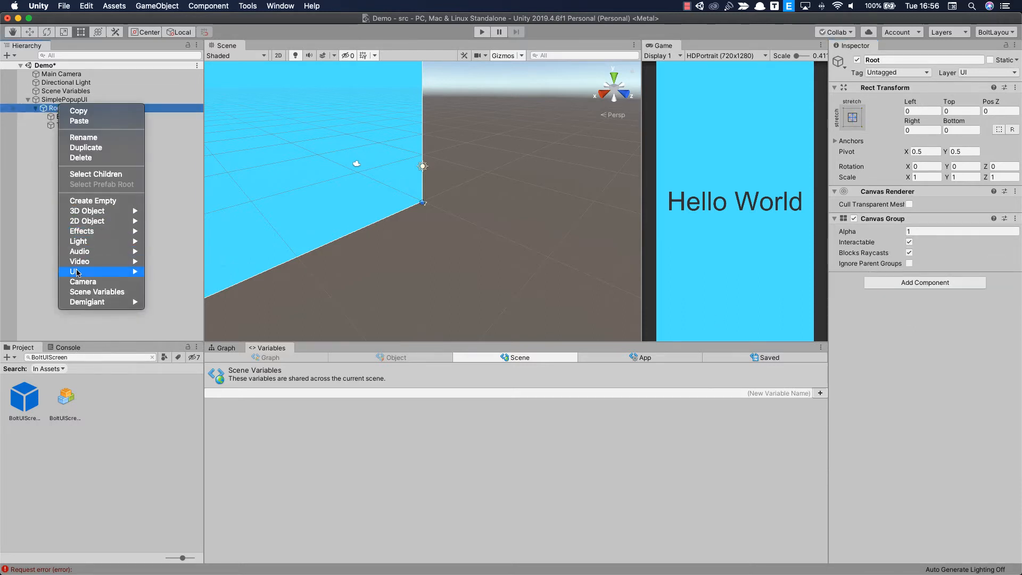
mouse_move(77, 272)
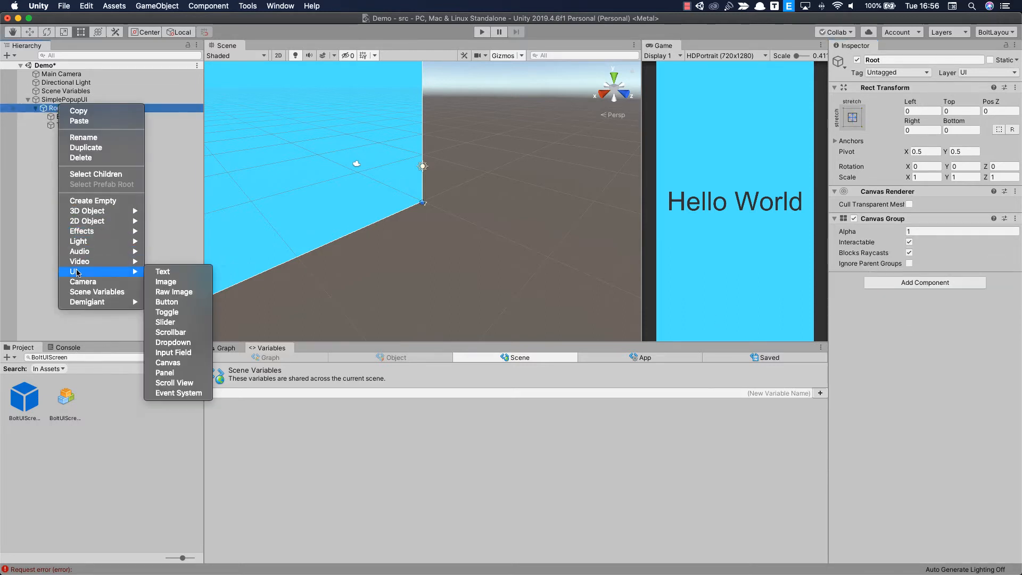
click(164, 302)
right_click(71, 134)
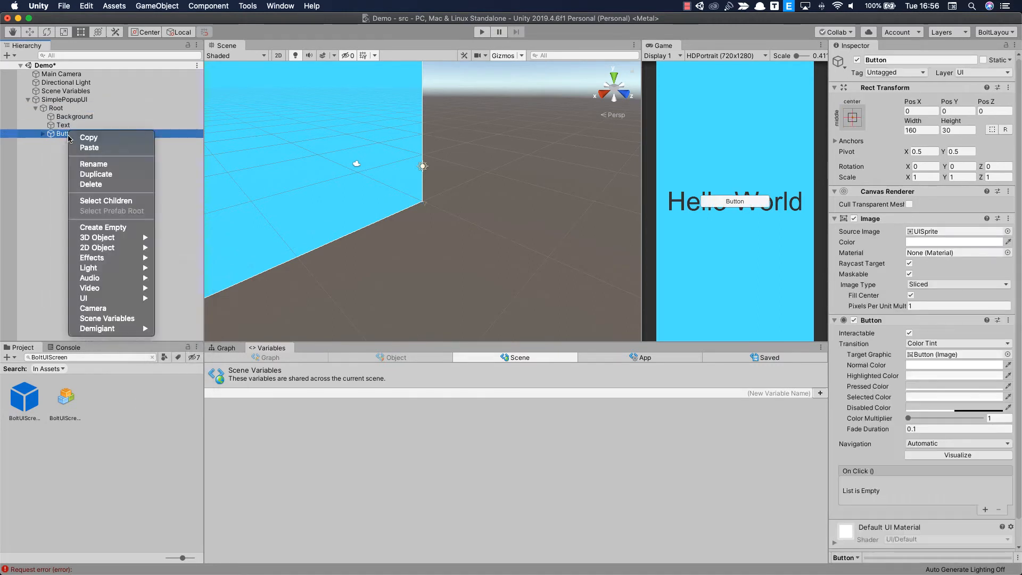
click(81, 164)
text(Cl)
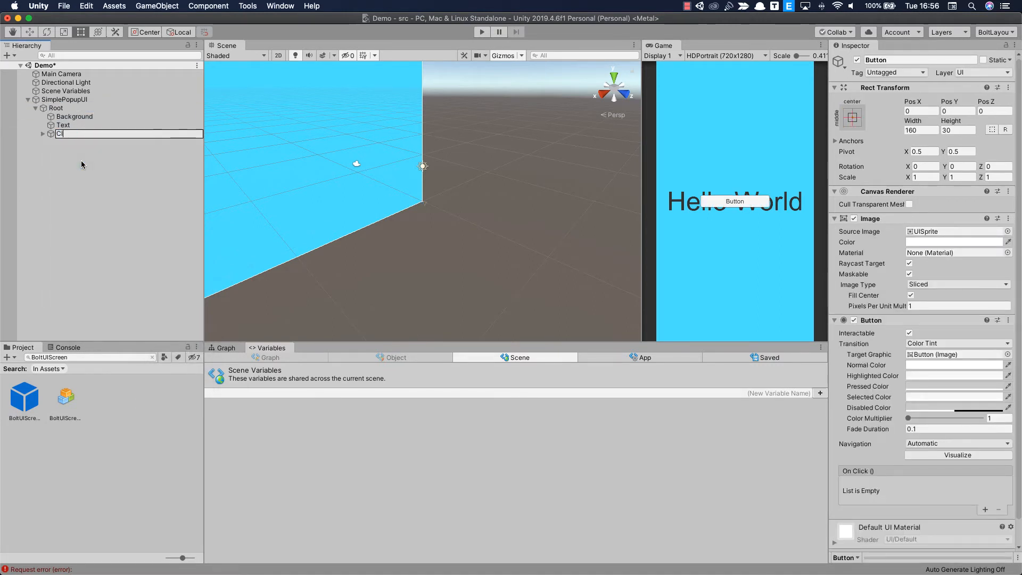
text(oseButton)
key(Return)
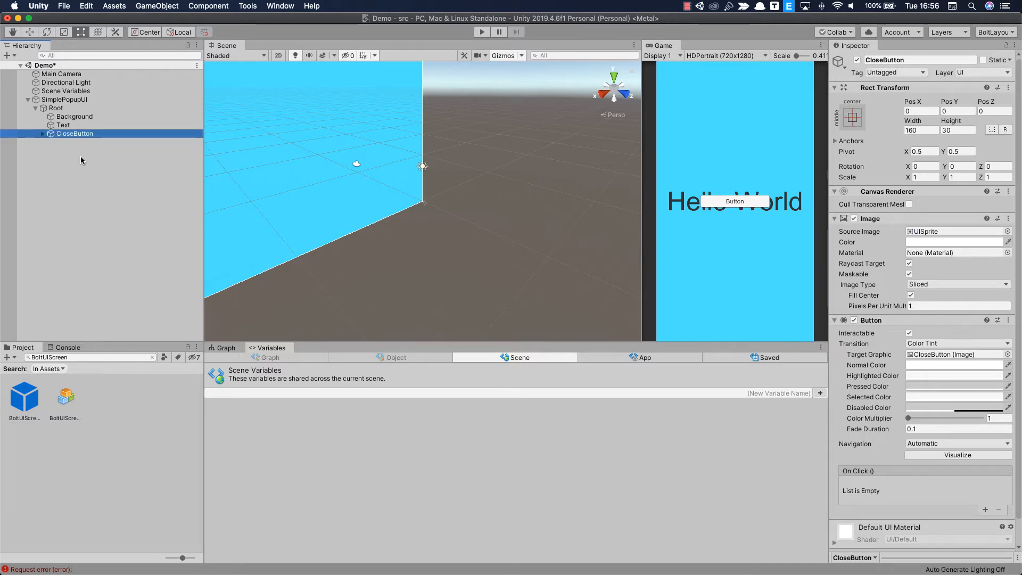
- Set the text of CloseButton's child Text object to "Close"
click(42, 133)
click(53, 140)
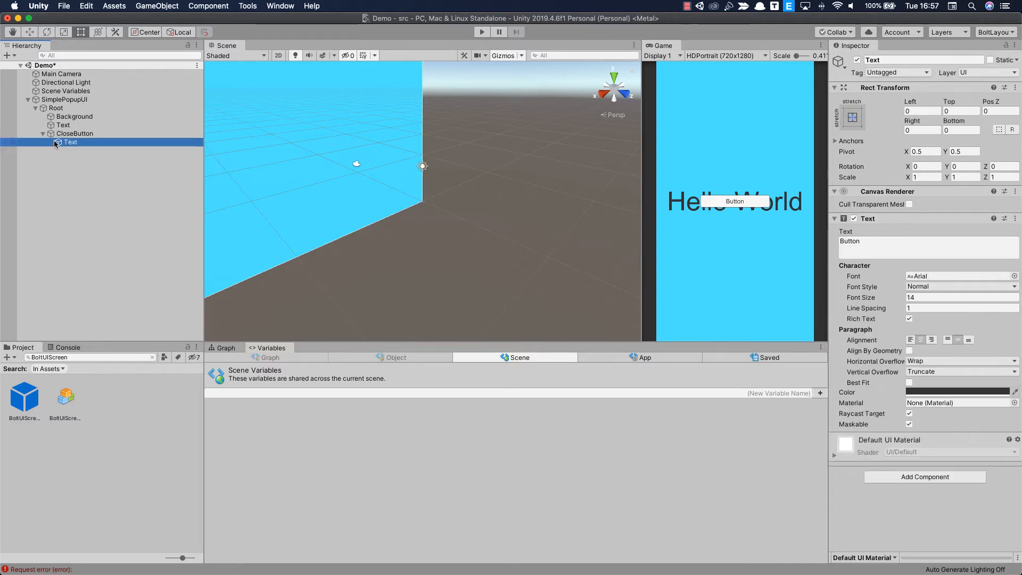
click(863, 249)
text(Cl)
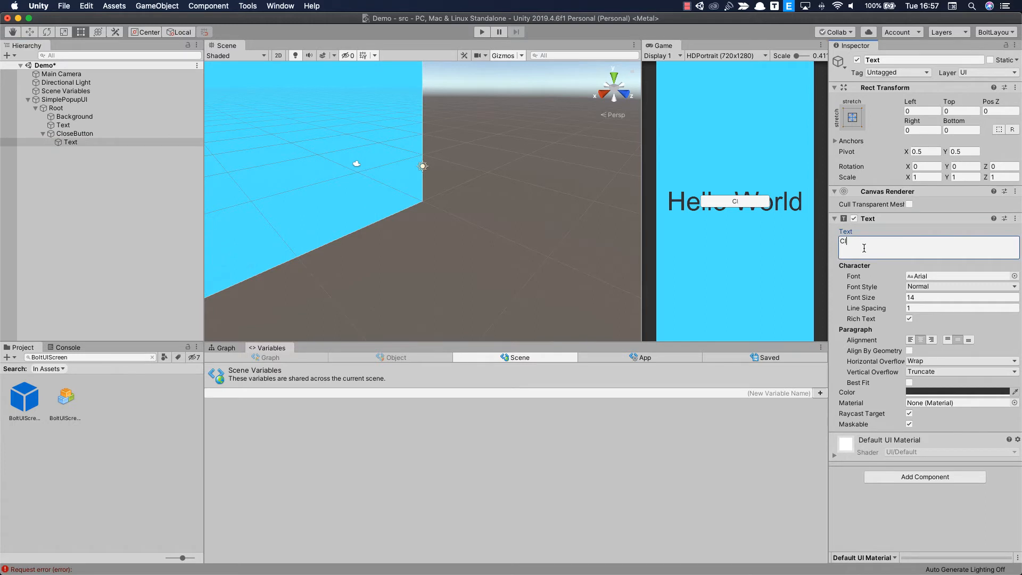
text(ose)
- Switch the scene view to 2D and narrow CloseButton from its left edge to a width of about 52.5
click(75, 133)
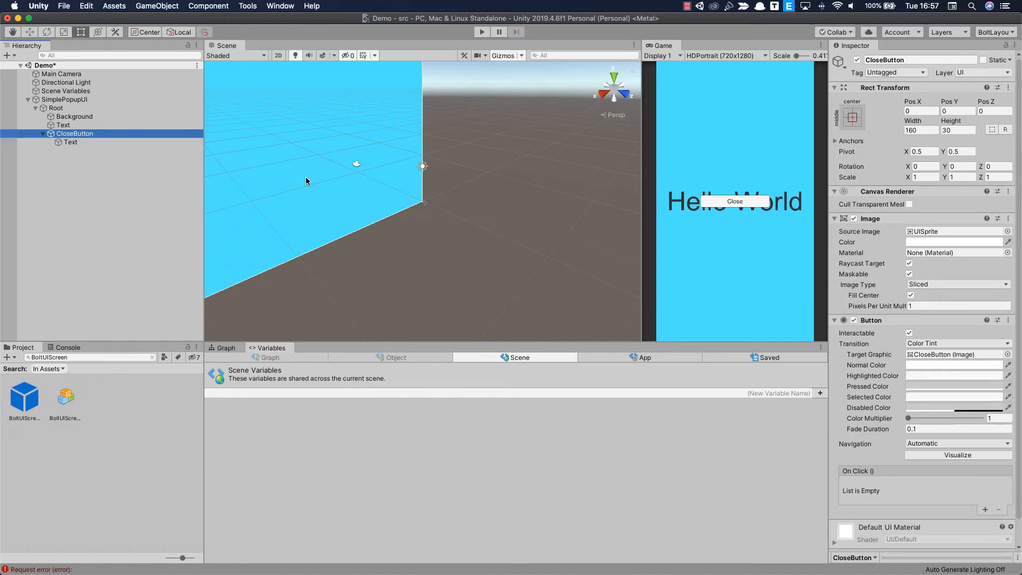
scroll(308, 182, down, 5)
click(278, 56)
middle_drag(455, 97, 337, 274)
mouse_move(454, 145)
middle_down()
mouse_move(394, 202)
mouse_move(347, 295)
middle_up()
mouse_move(447, 132)
middle_down()
mouse_move(415, 167)
mouse_move(357, 280)
middle_up()
key(f)
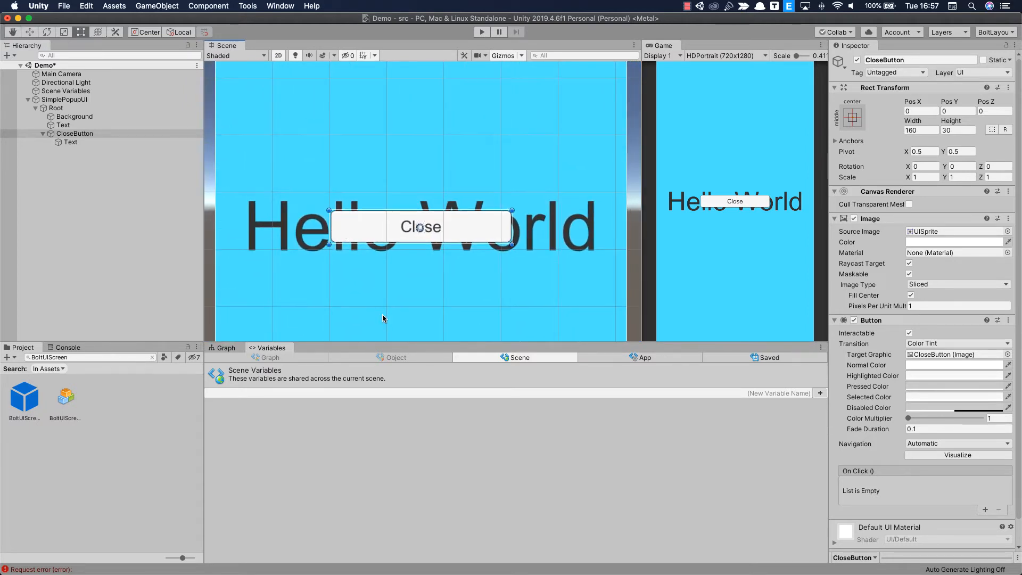
drag(330, 220, 452, 220)
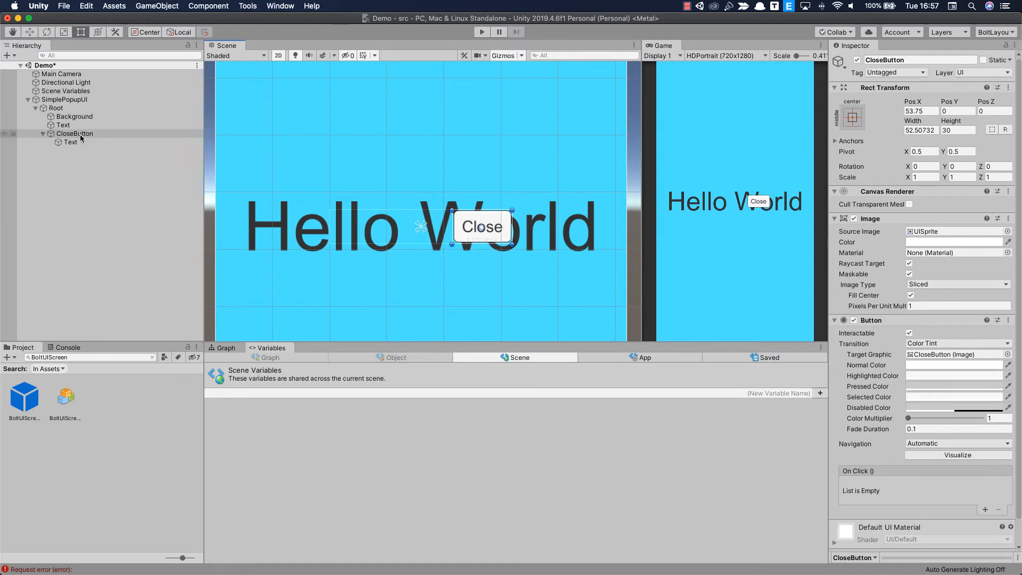
- Move CloseButton to the background's top-right corner, at about X 143.9, Y 296.7, and save the scene
middle_drag(490, 171, 425, 251)
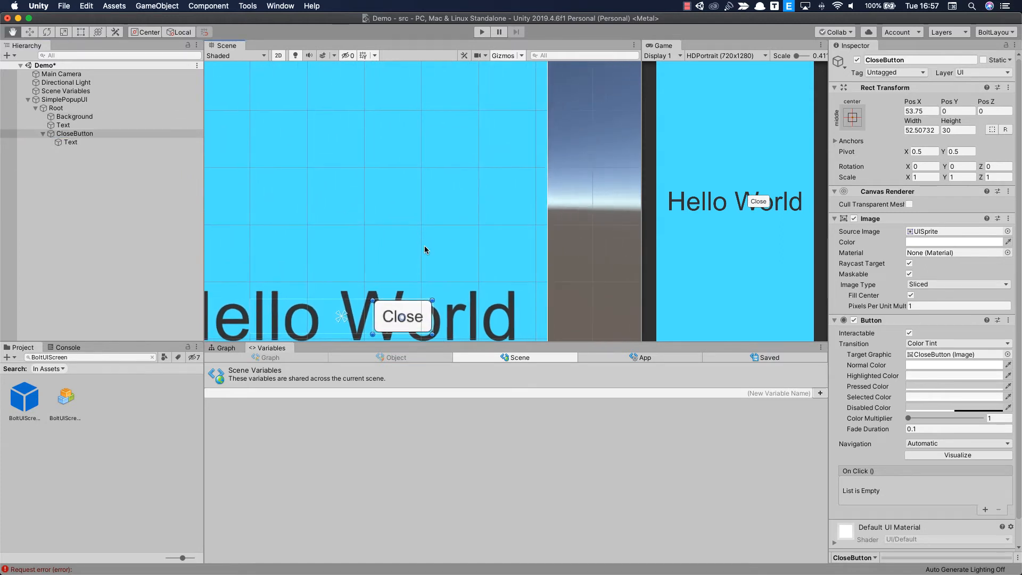
drag(414, 317, 499, 114)
middle_drag(499, 114, 466, 280)
drag(466, 280, 482, 139)
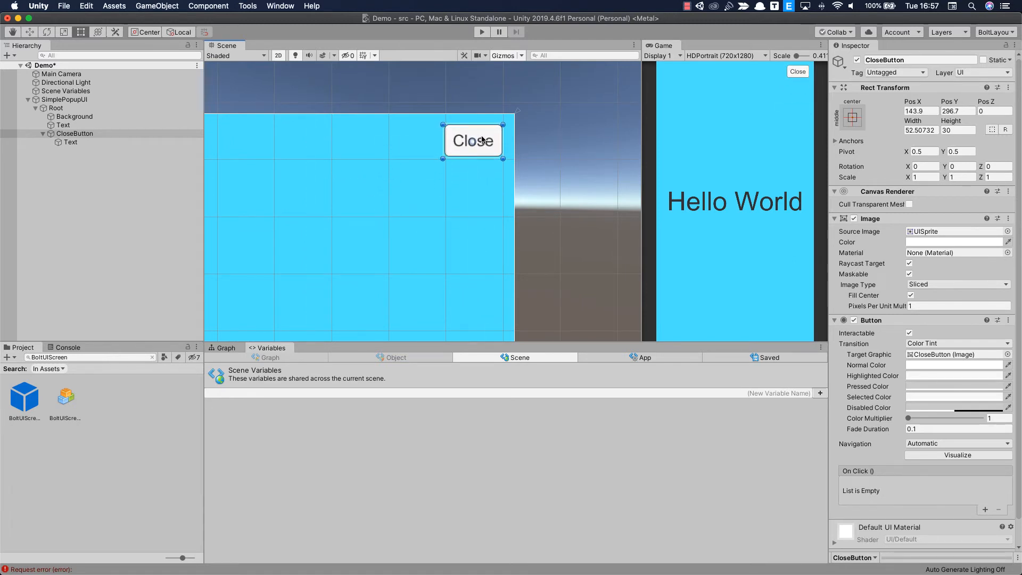
key(super+s)
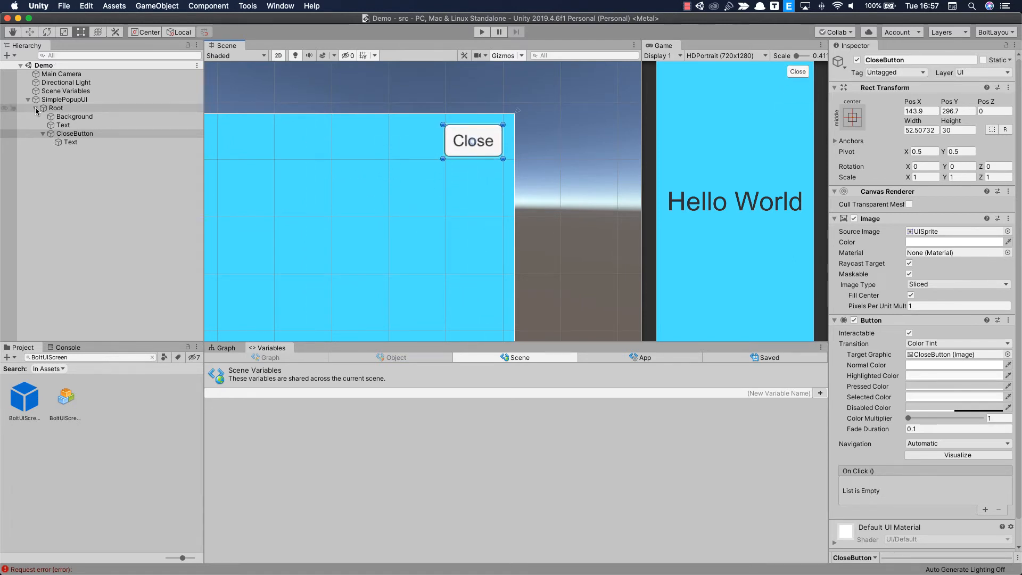
- Clear the BoltUIScreen asset search and make SimplePopupUI a prefab in the Assets folder
click(35, 107)
click(28, 100)
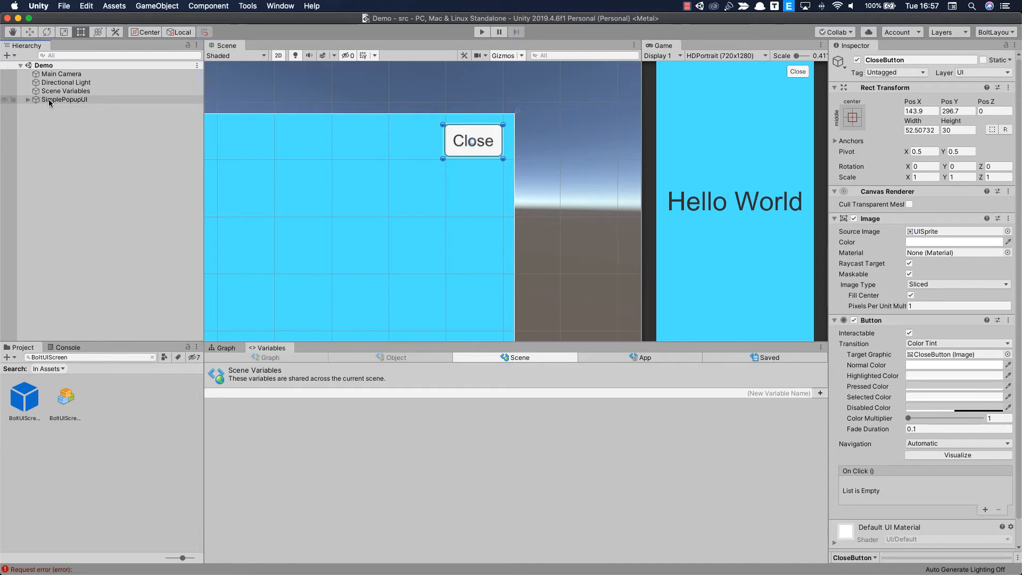
click(142, 358)
click(153, 357)
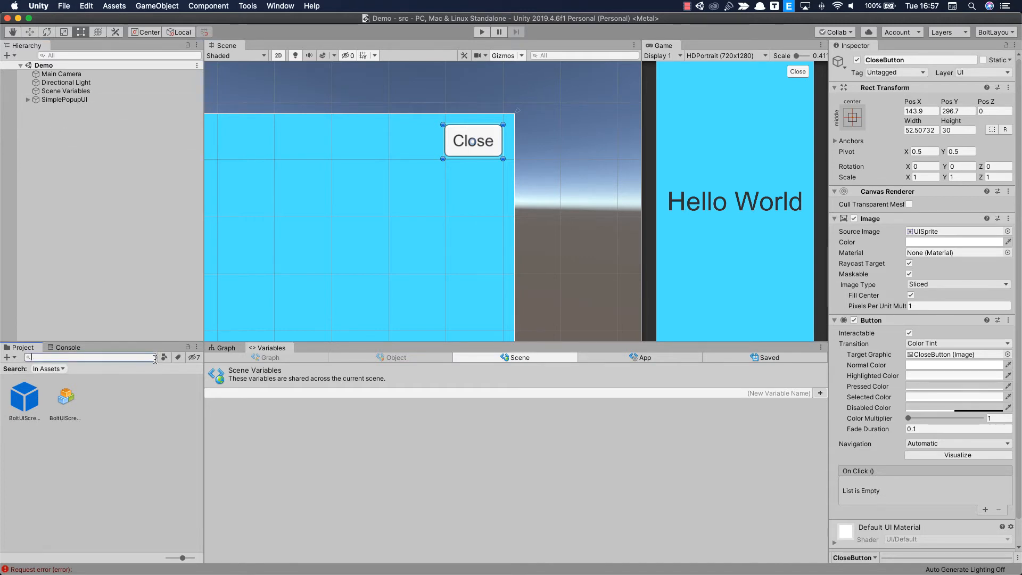
click(12, 377)
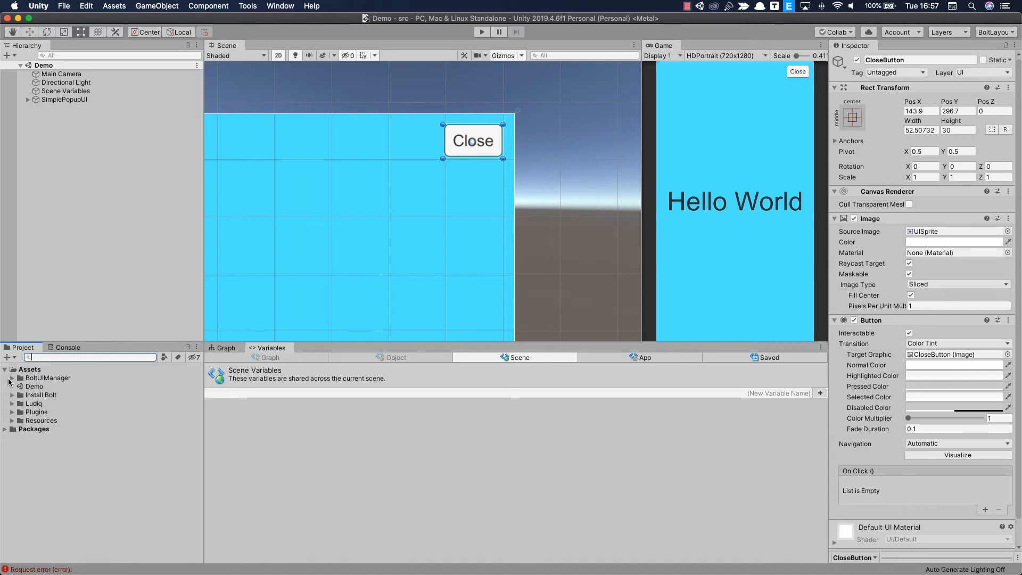
drag(56, 99, 36, 386)
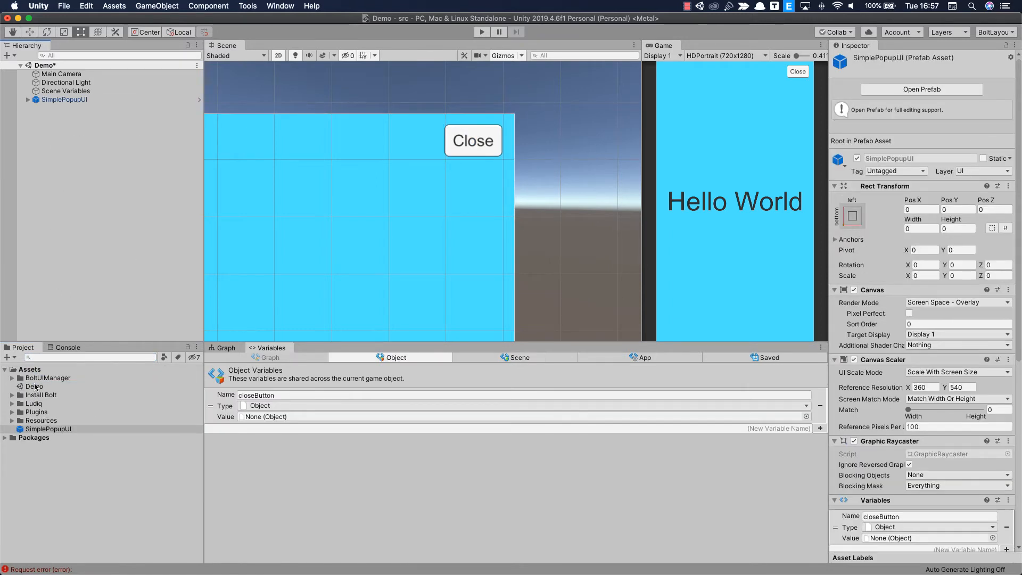
- Delete the SimplePopupUI instance from the Demo scene
right_click(50, 99)
click(73, 150)
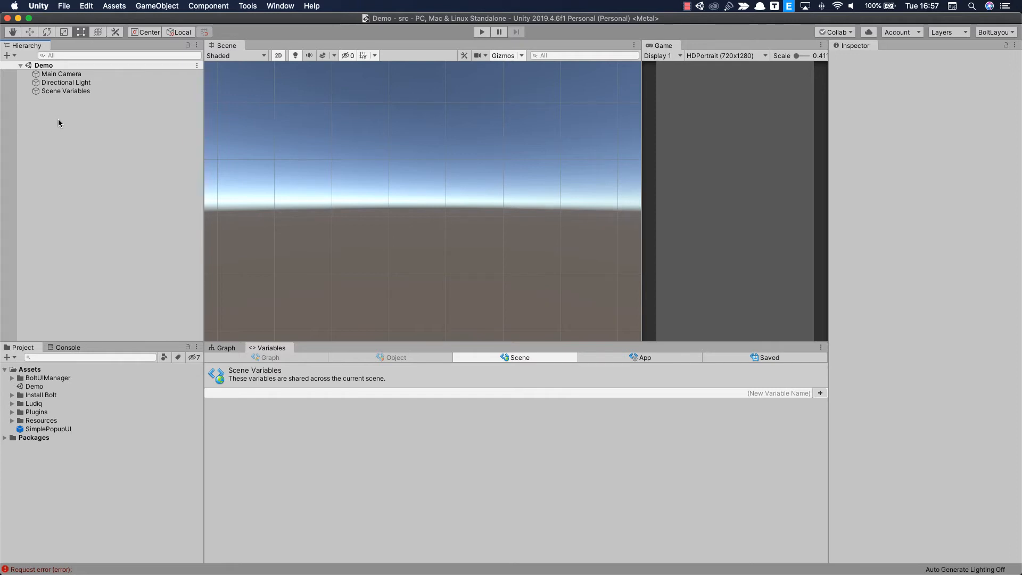
- Add a UI Button on a new Canvas in the Demo scene
right_click(58, 120)
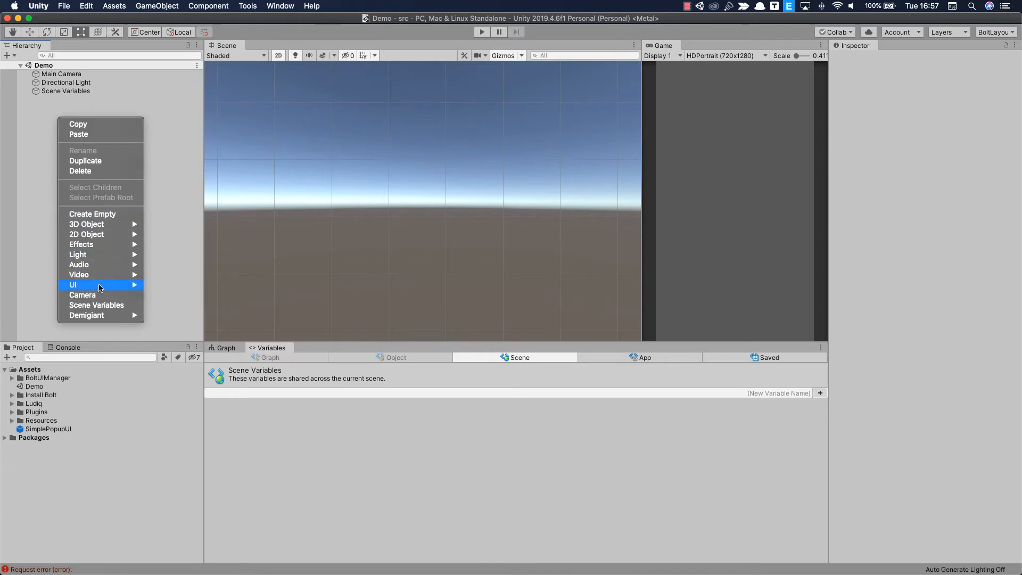
mouse_move(100, 288)
click(172, 315)
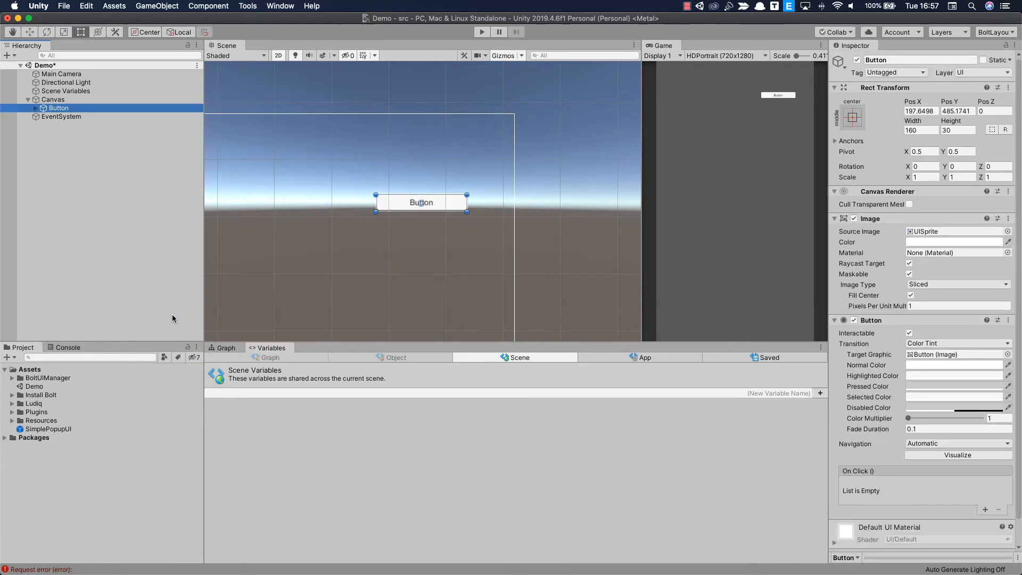
- Set the Canvas to Scale With Screen Size with a reference resolution of 360 by 540
click(51, 100)
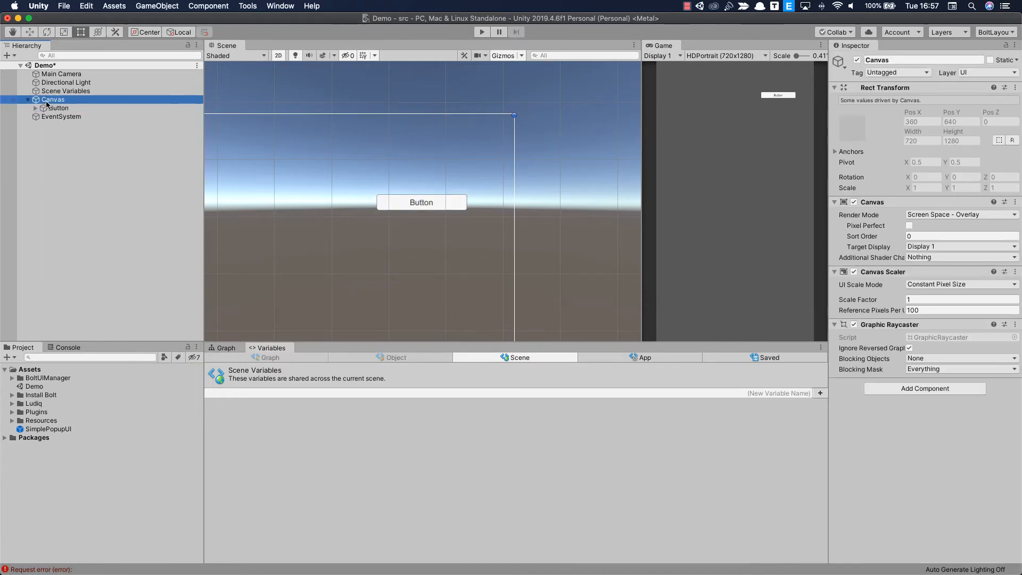
click(933, 284)
click(937, 293)
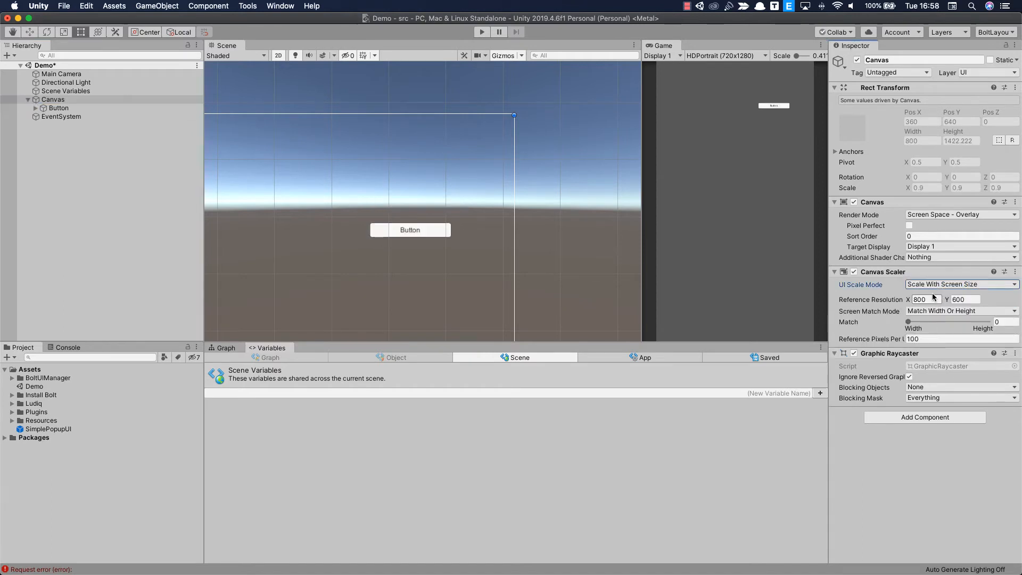
click(930, 298)
text(360)
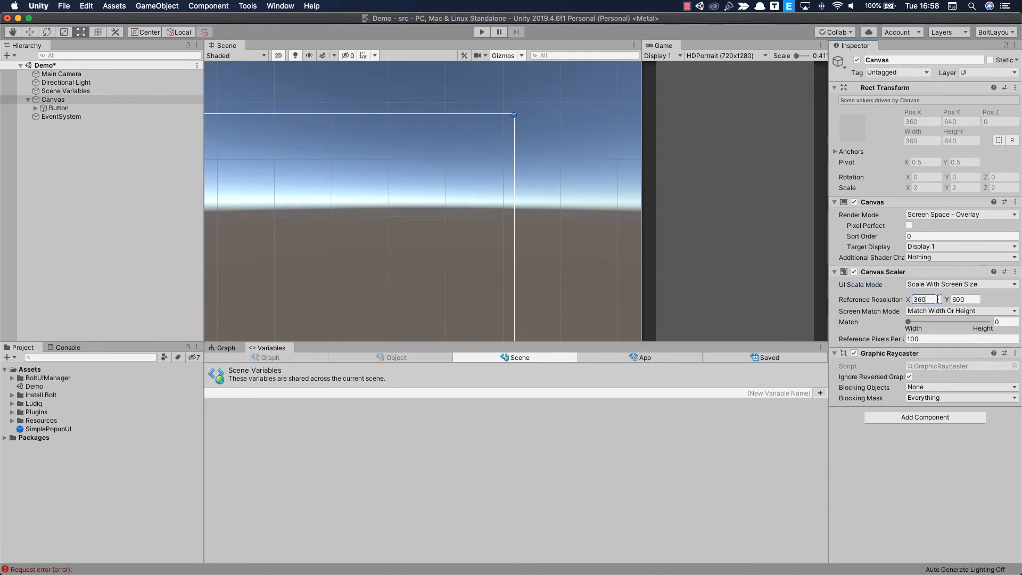
click(966, 300)
text(540)
- Center the Button on the Canvas by setting its Pos X and Pos Y to 0
click(63, 100)
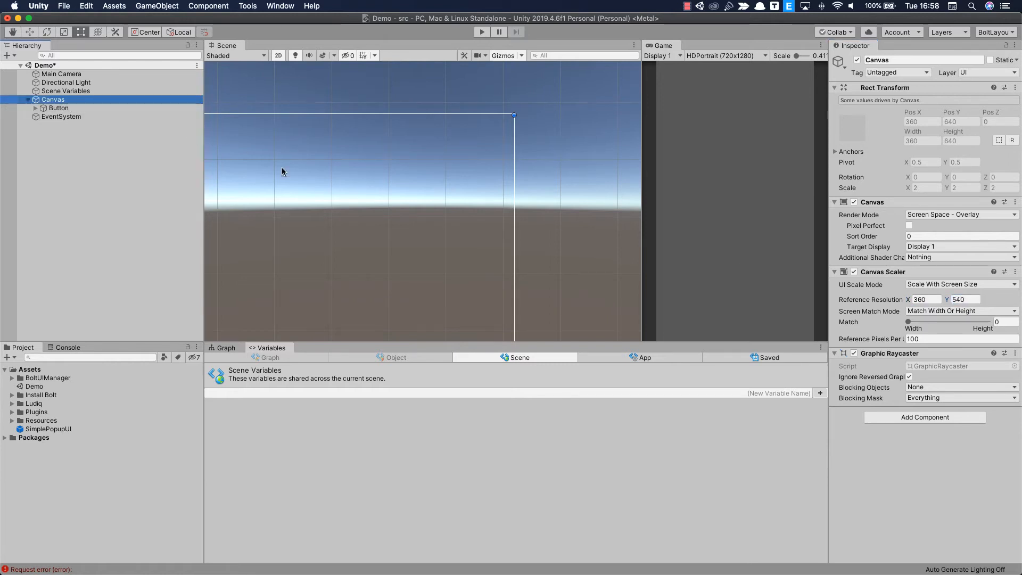
scroll(352, 240, down, 10)
middle_drag(369, 255, 410, 166)
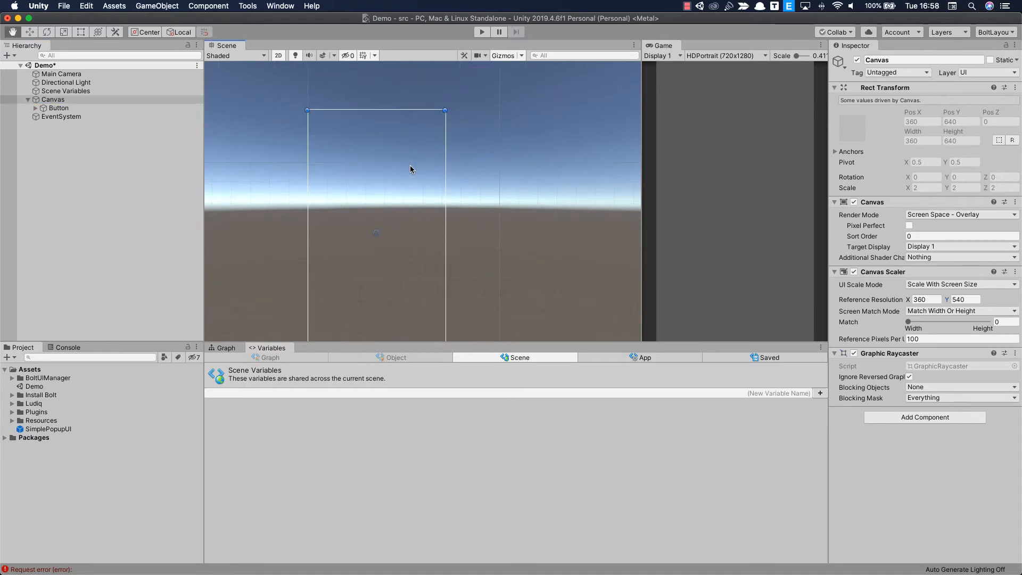
scroll(417, 216, down, 1)
middle_drag(416, 218, 425, 201)
drag(433, 197, 424, 241)
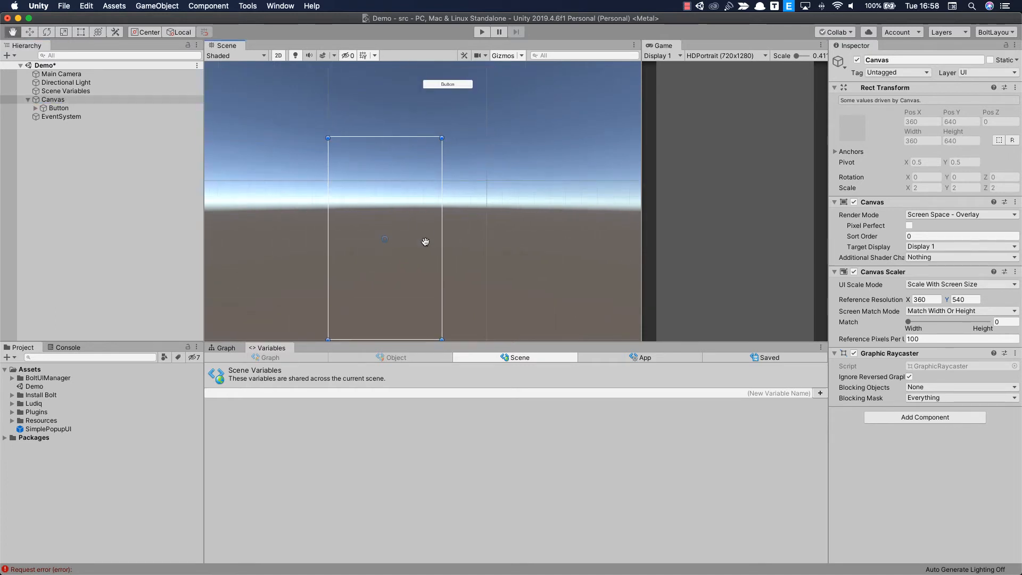
key(t)
click(59, 108)
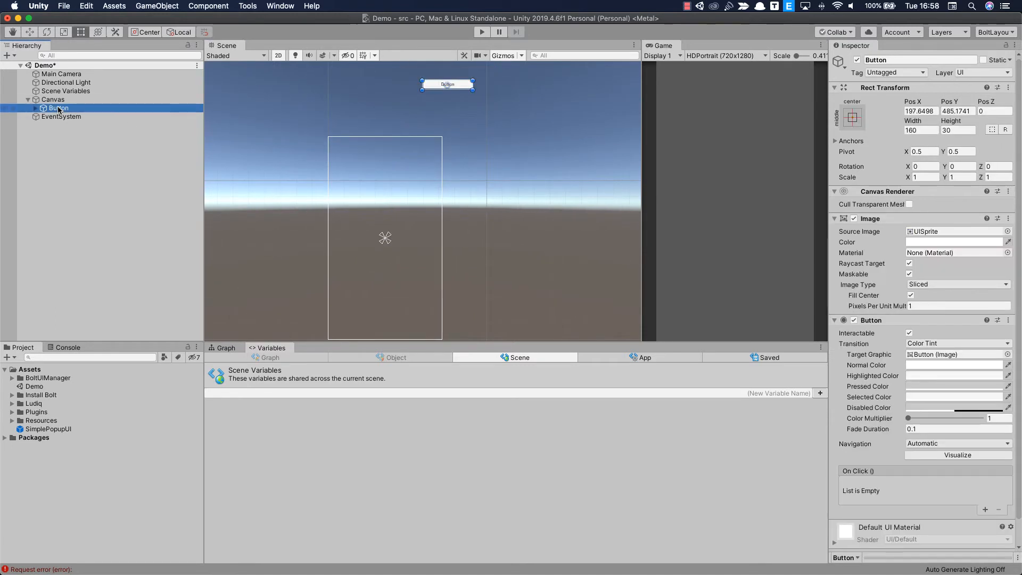
click(934, 111)
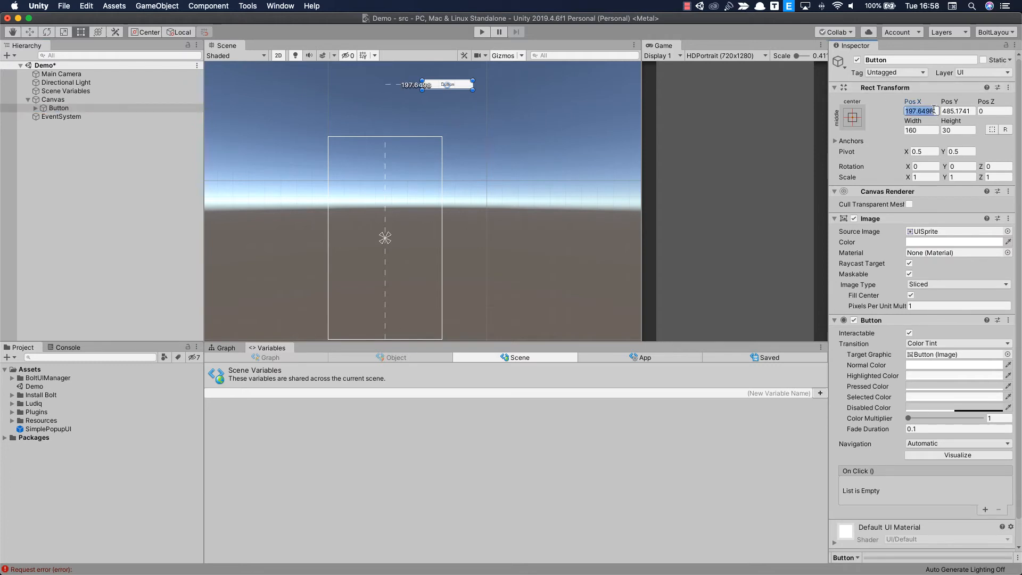
text(0)
click(967, 111)
text(0)
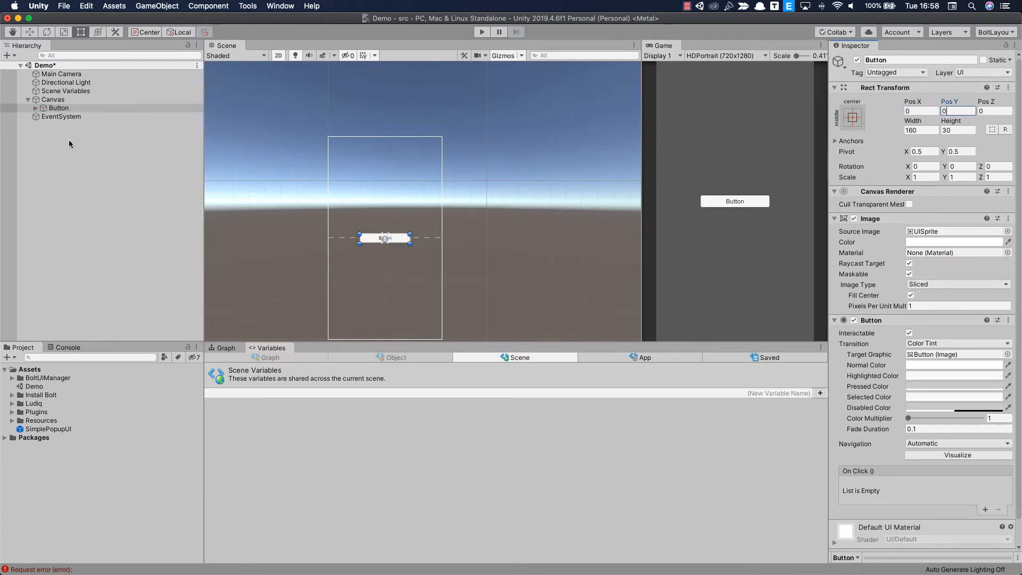
- Rename the Canvas's Button object as OpenButton and expand it to show its child Text
click(35, 109)
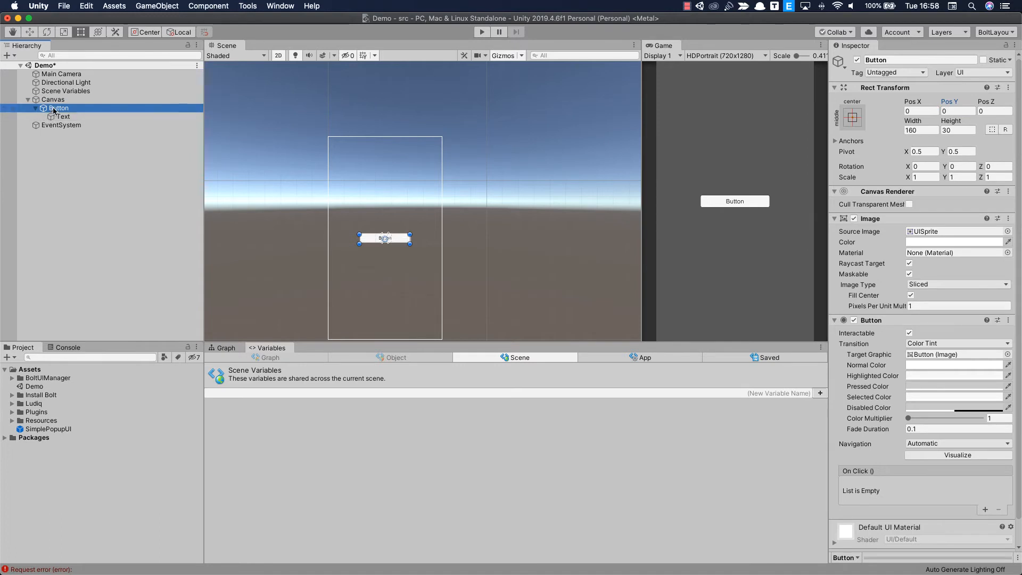
right_click(54, 109)
click(72, 139)
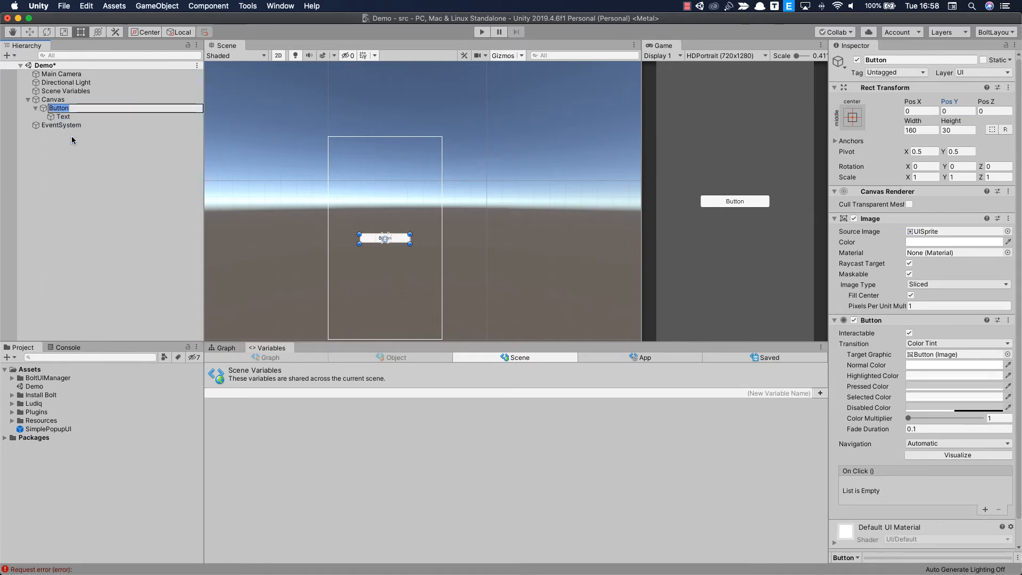
text(OpenButton)
key(Return)
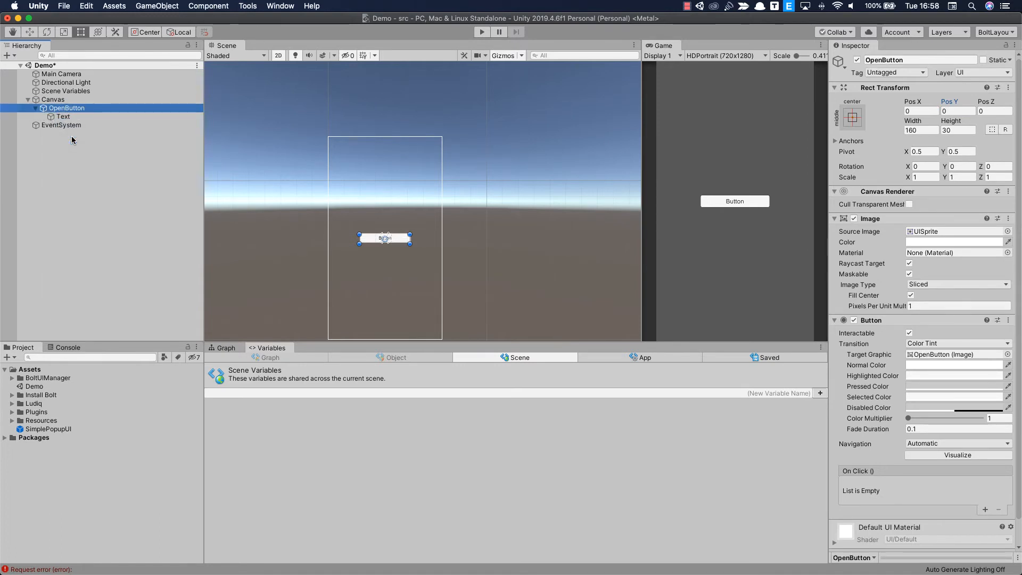
- Change the OpenButton's label text to "Open Screen" and save the Demo scene
click(63, 116)
click(863, 253)
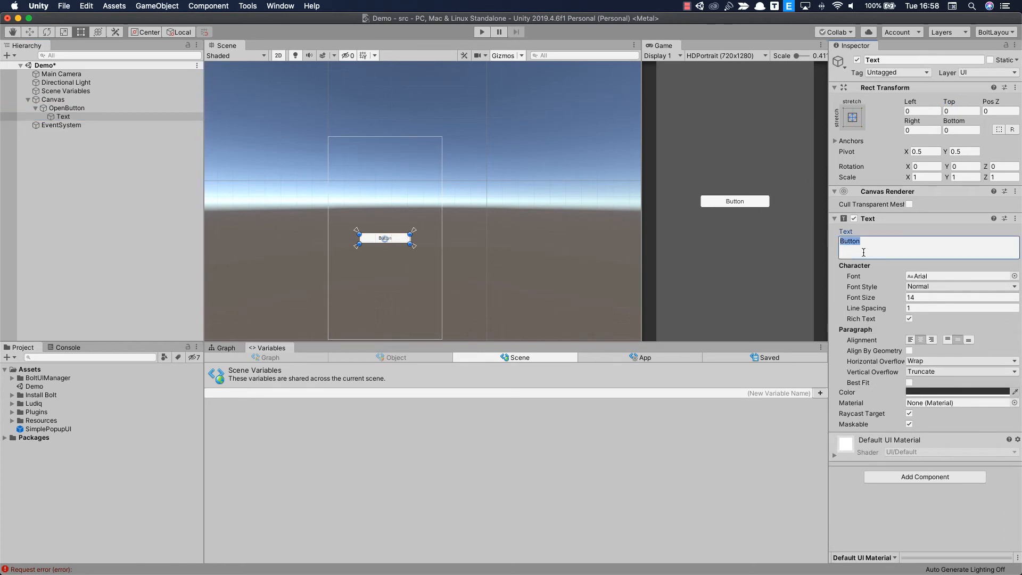
text(Open Screen)
click(66, 108)
key(super+s)
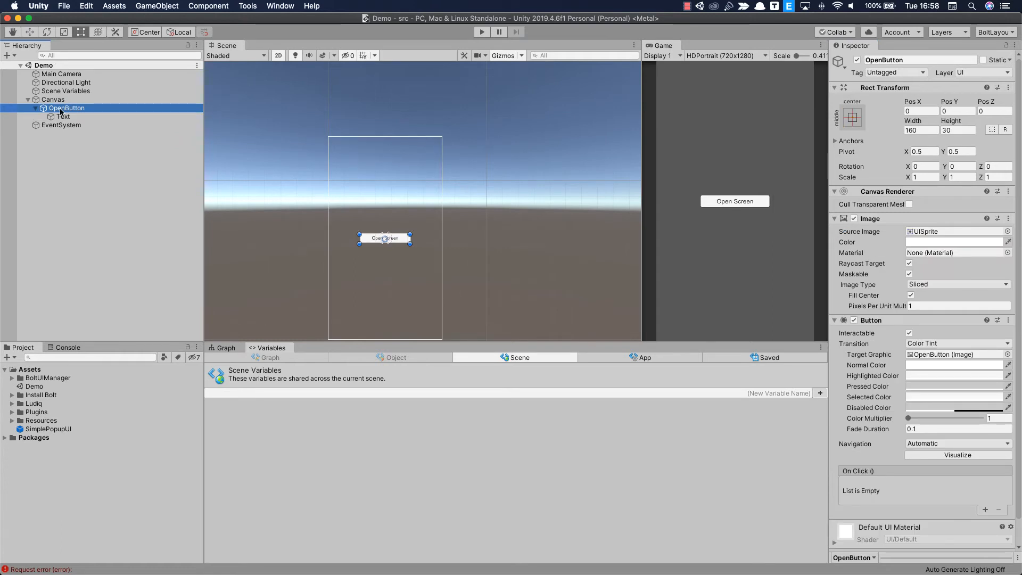
- Add a Flow Machine component to OpenButton
scroll(932, 356, down, 2)
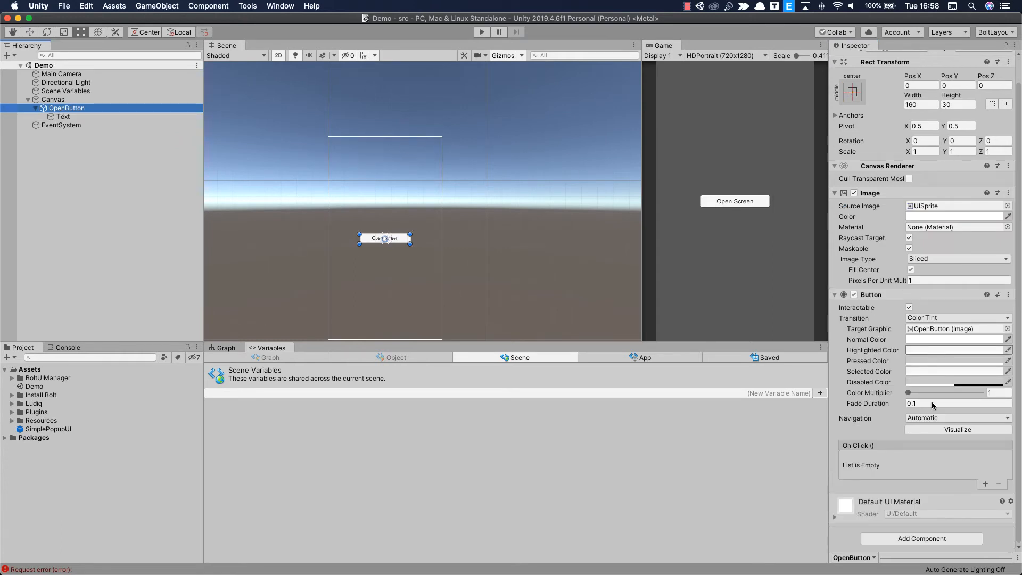
click(920, 538)
text(Fl)
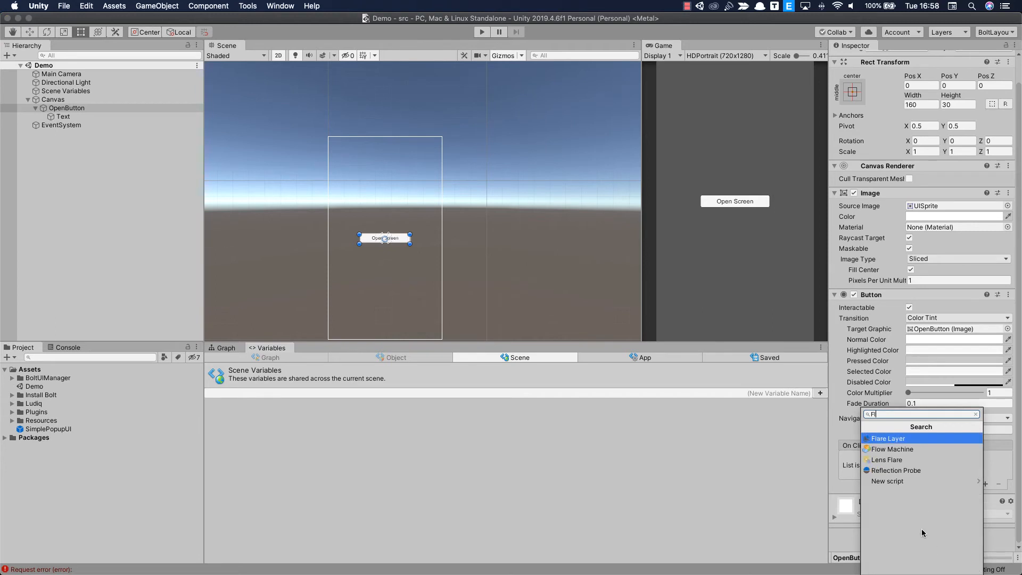
text(ow Machine)
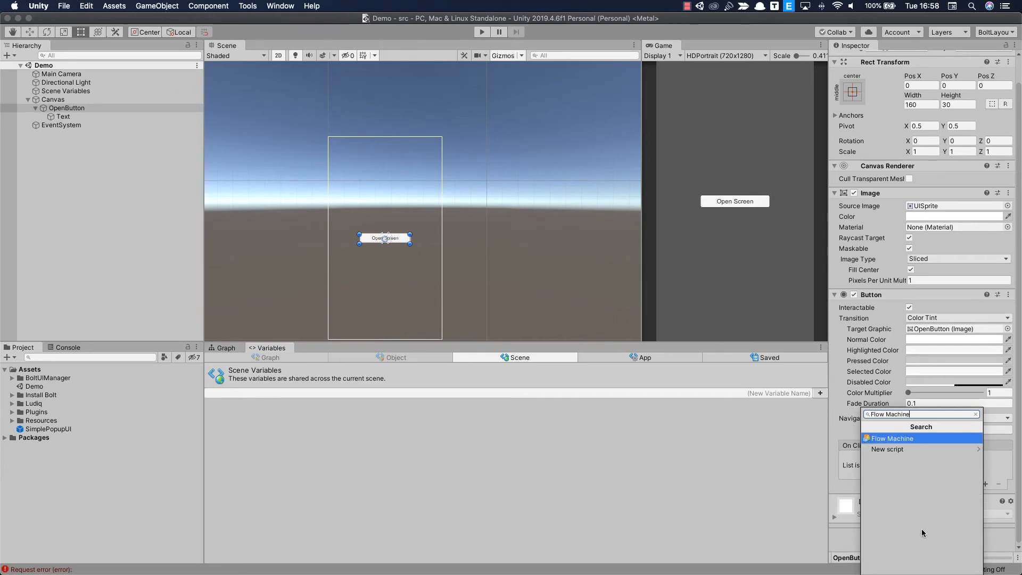
key(Return)
- Create a new macro for OpenButton's Flow Machine and save it in Assets as OpenSimplePopupUI
scroll(957, 410, down, 3)
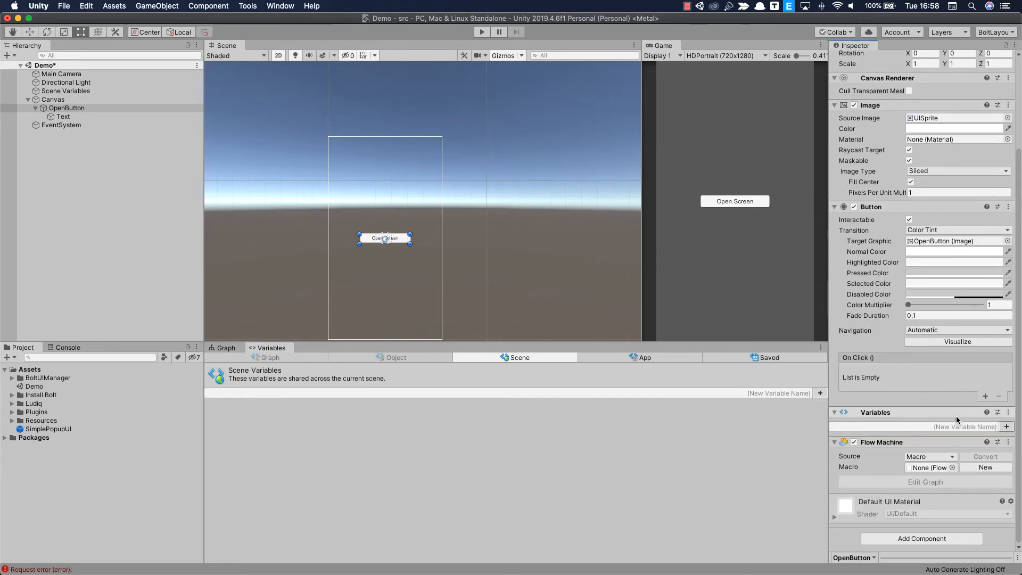
click(979, 467)
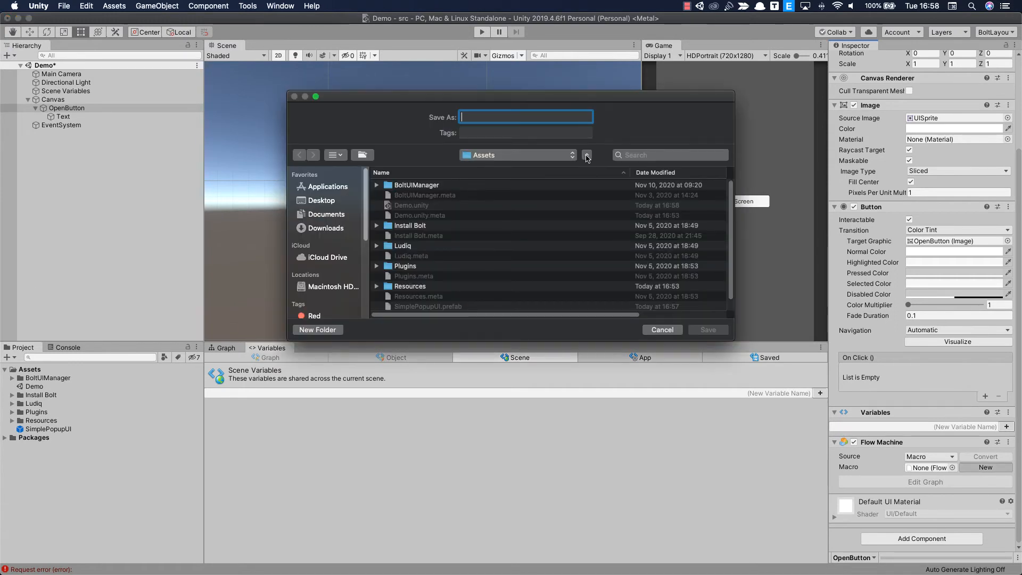
text(OpenSimplePop)
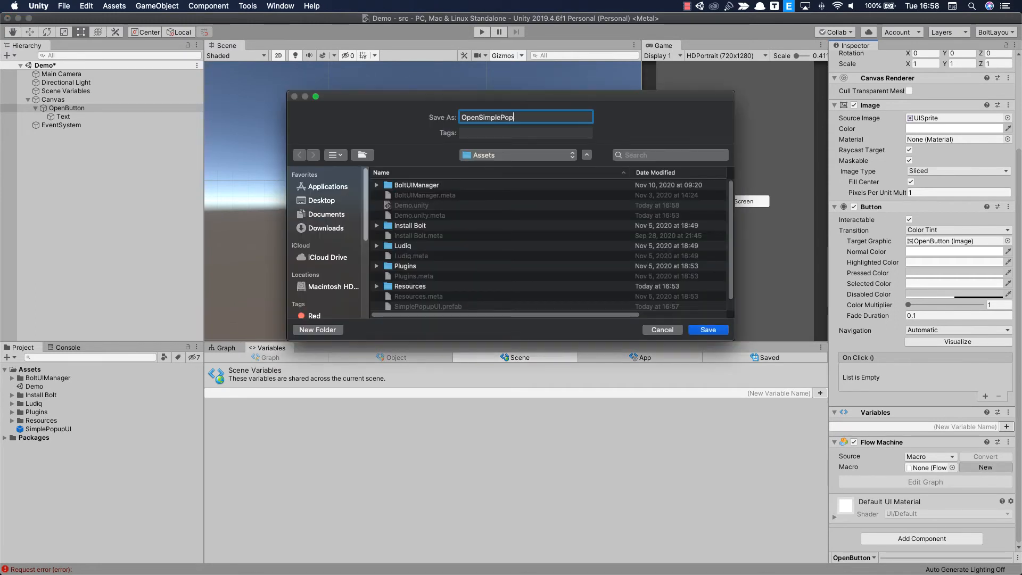
text(upUI)
click(701, 331)
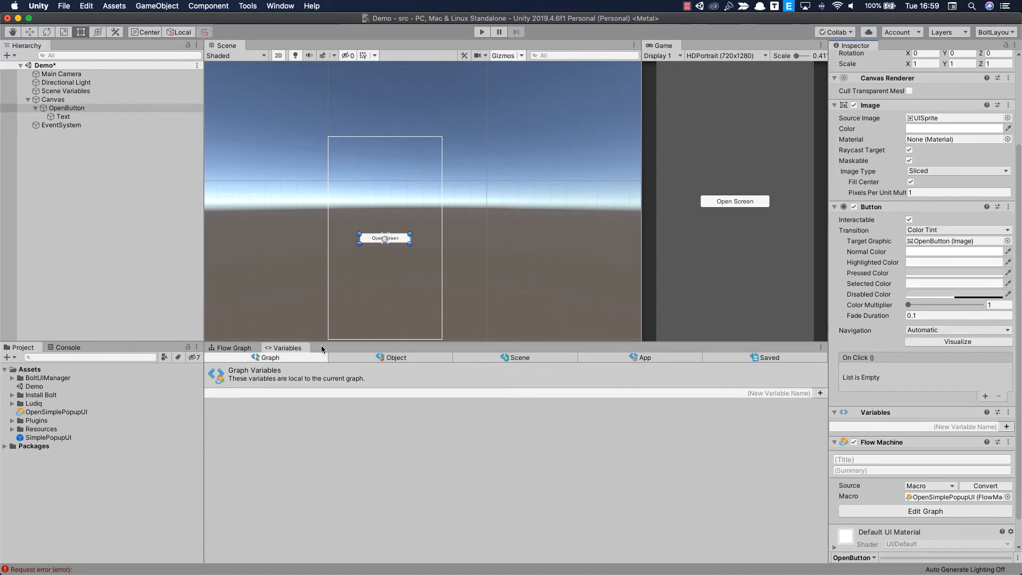
- Show OpenButton's flow graph and delete its default Start and Update events
click(225, 349)
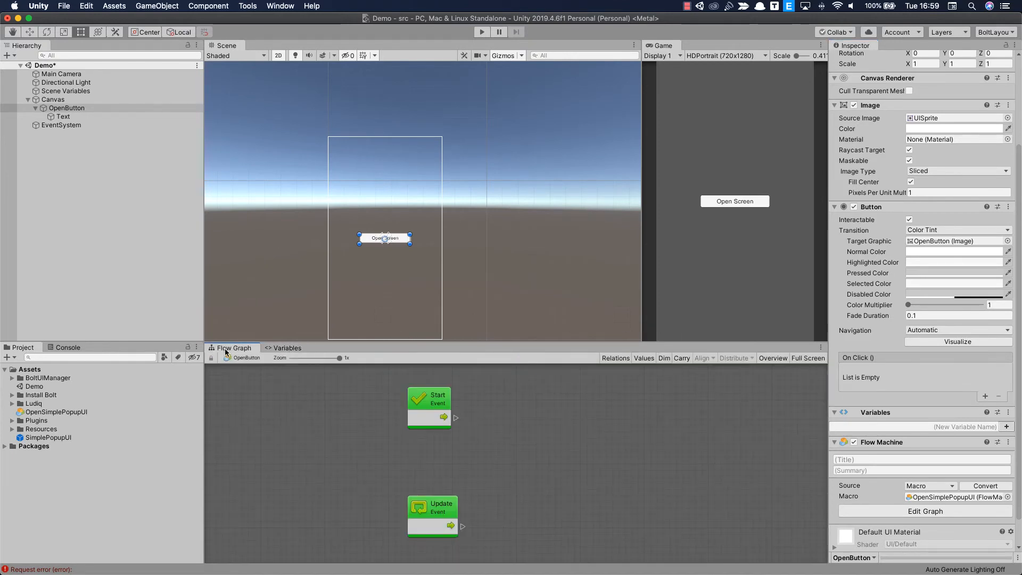
drag(390, 383, 466, 558)
right_click(431, 417)
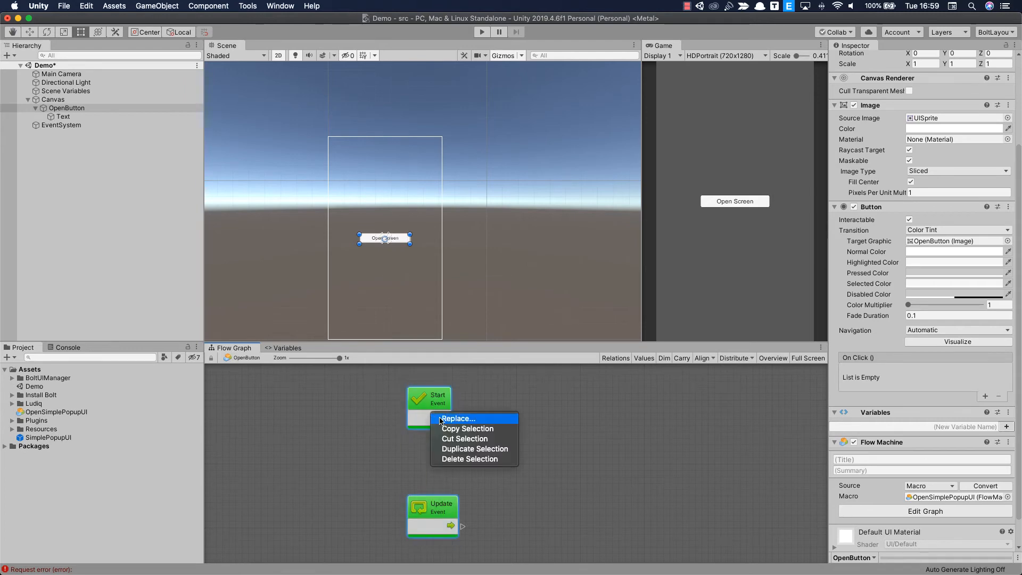
click(458, 461)
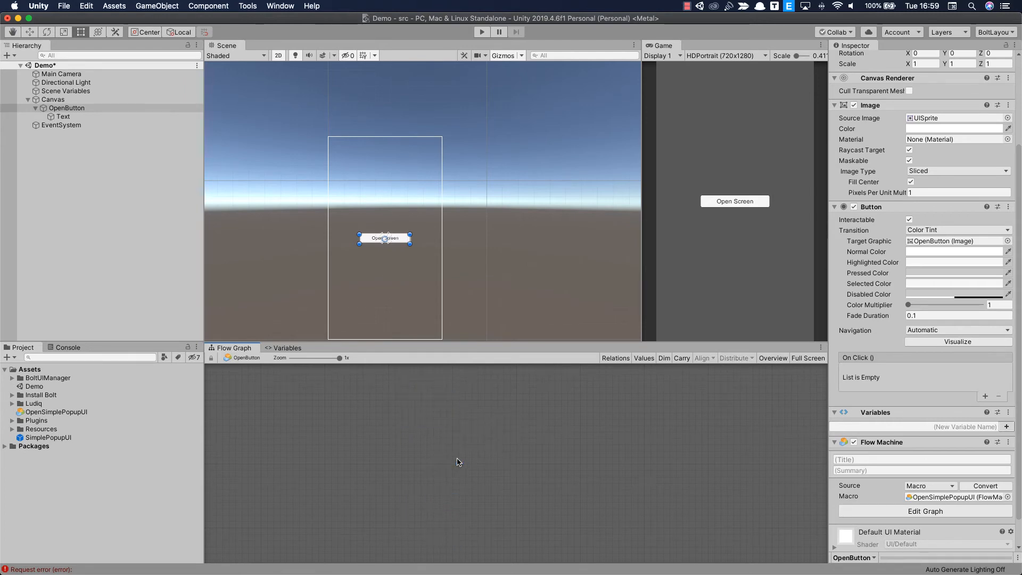
- Add an On Button Click event to OpenButton's empty flow graph
right_click(287, 443)
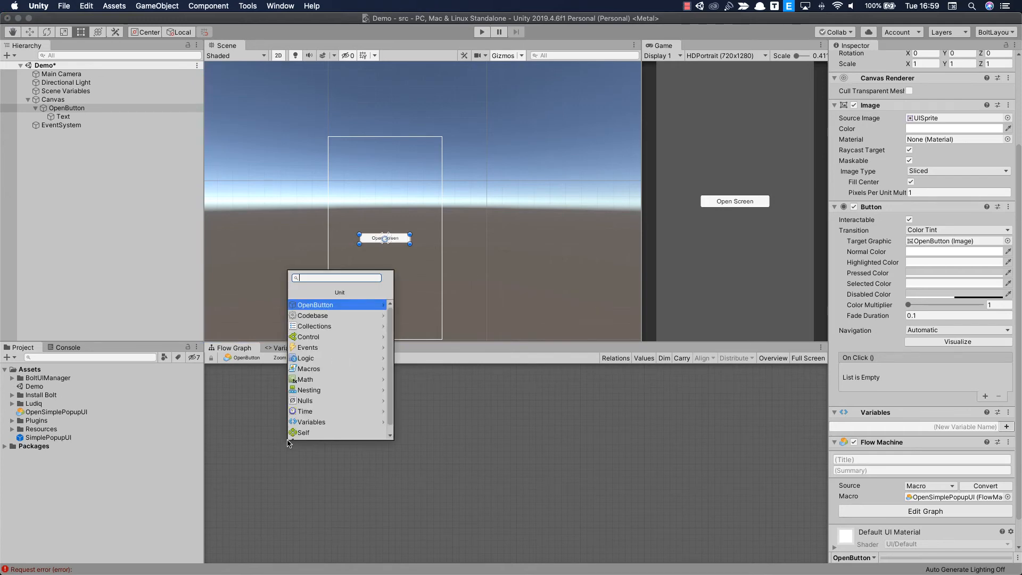
text(OnButtonCl)
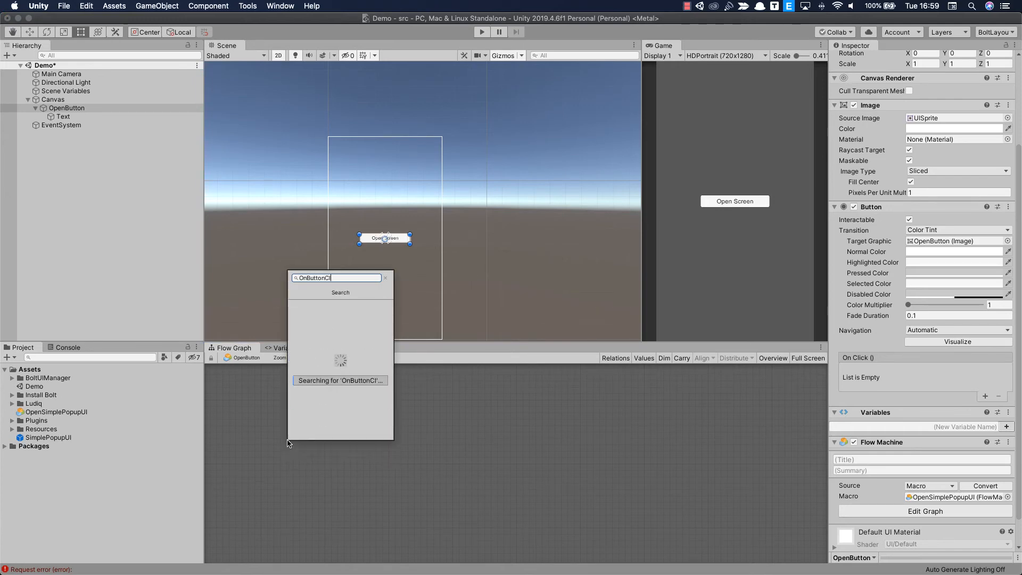
text(ick)
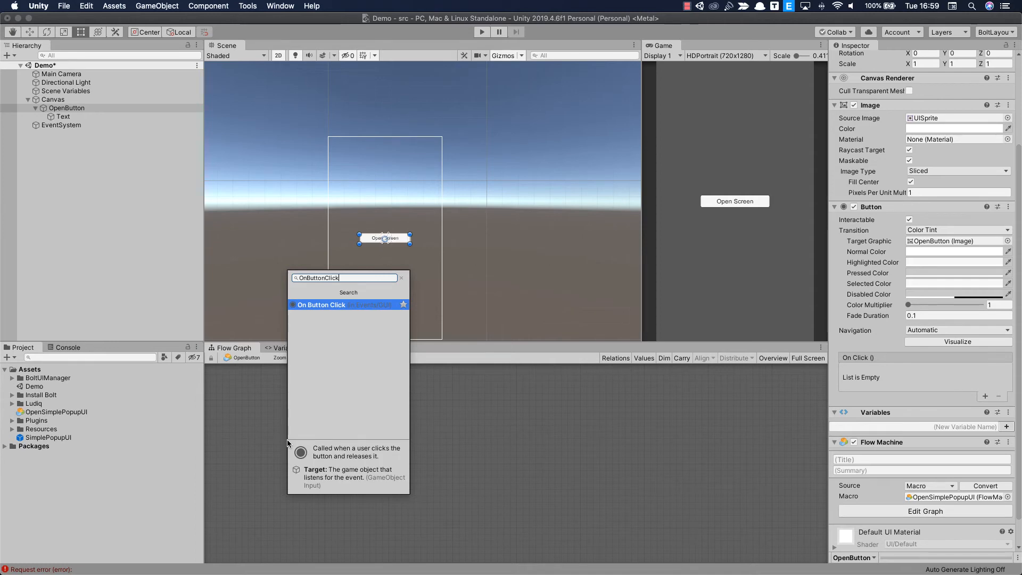
click(328, 306)
drag(327, 461, 280, 446)
- Add the BoltUIOpenScreen super unit and place it beside the On Button Click event
right_click(402, 448)
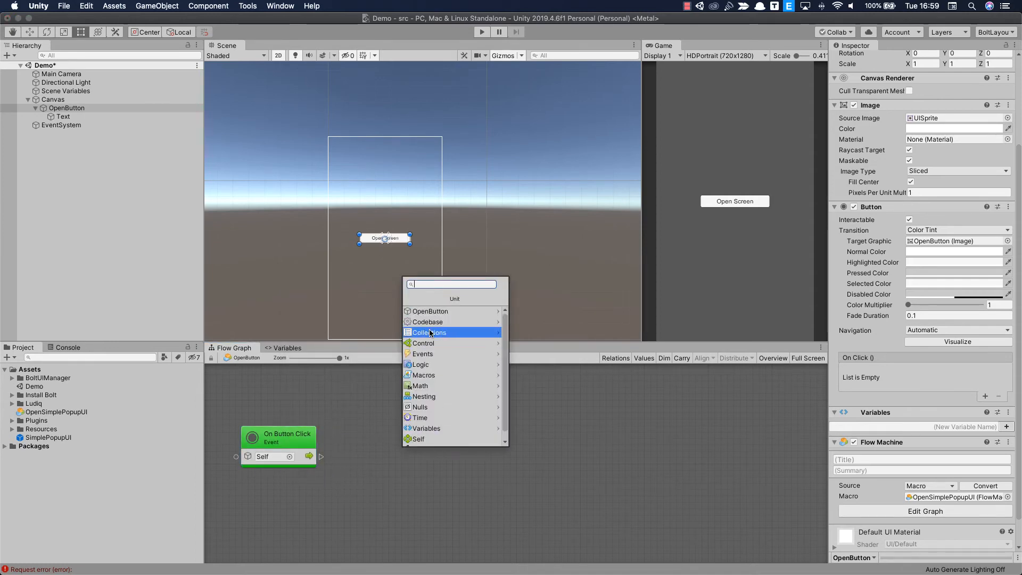
text(BoltUI)
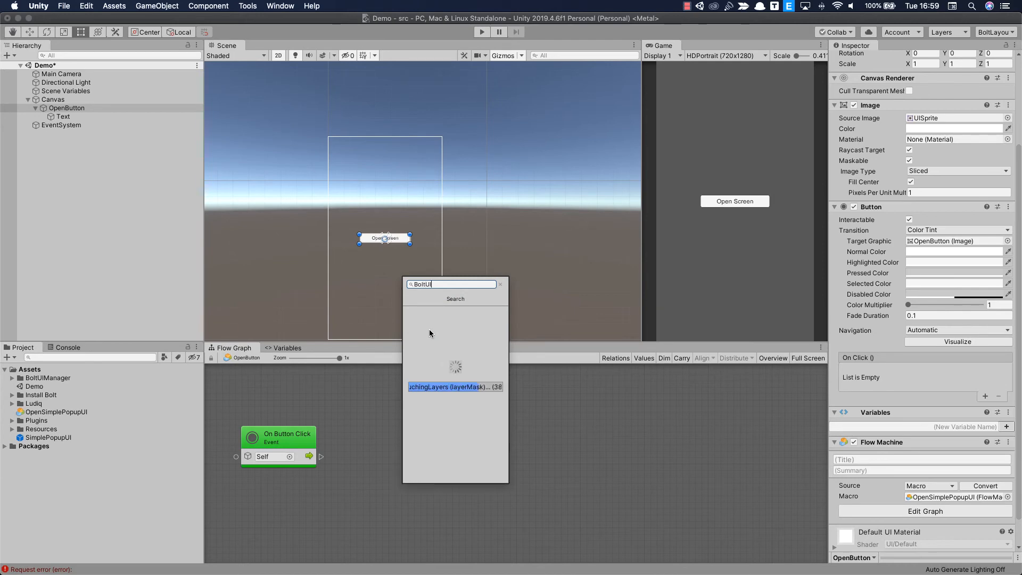
text(OpenScreen)
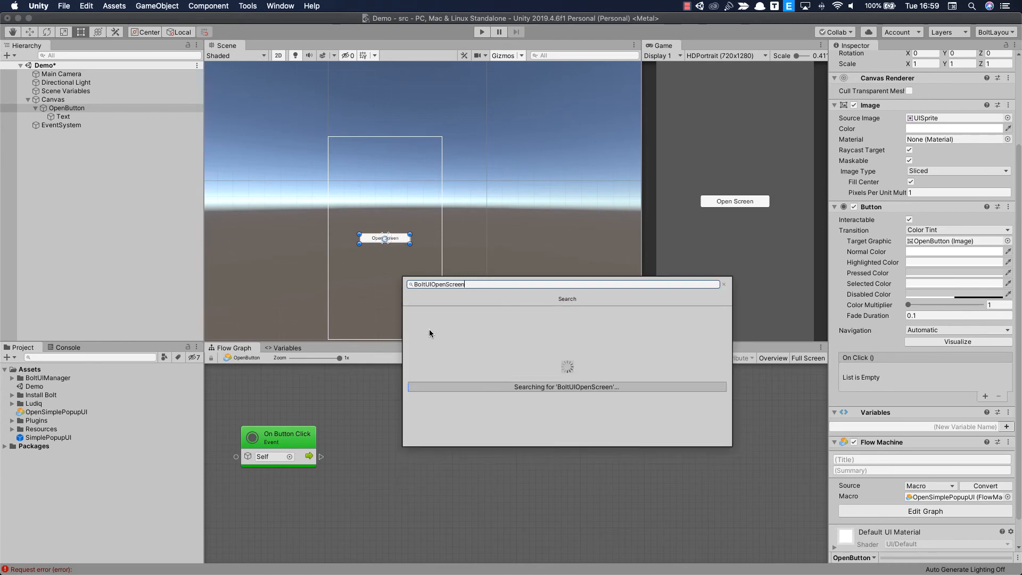
click(439, 314)
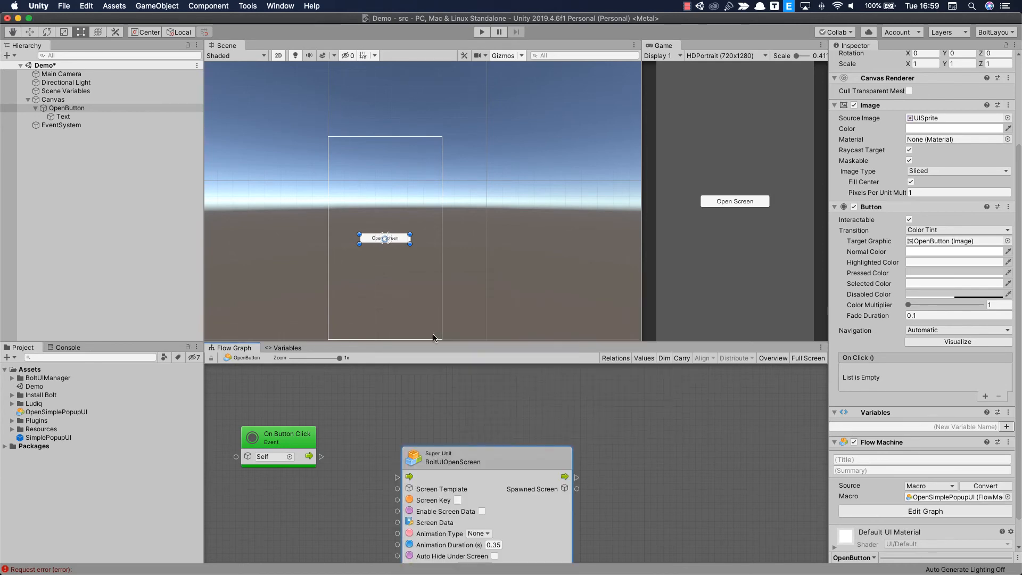
drag(442, 467, 411, 436)
scroll(579, 461, down, 2)
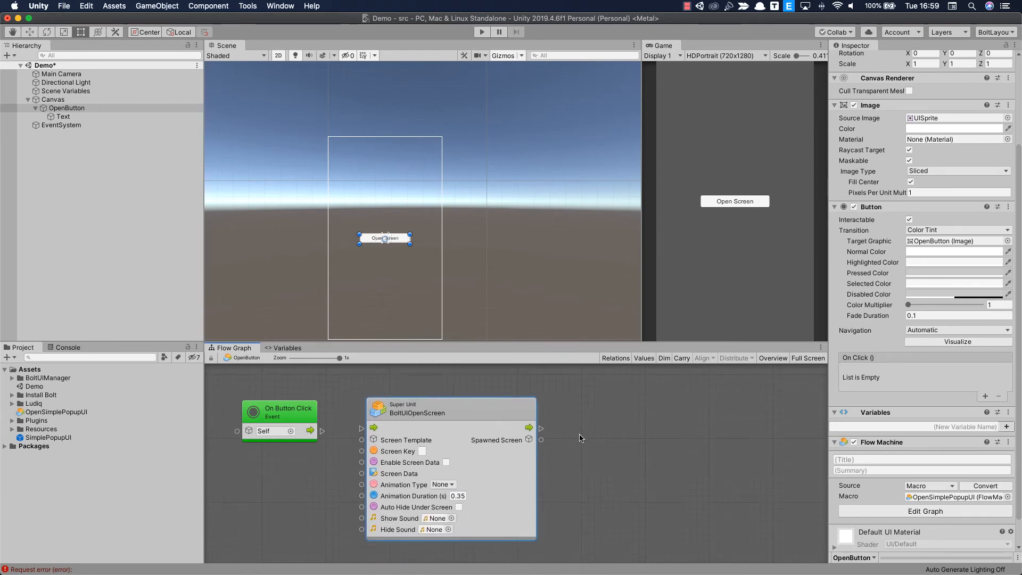
- Connect On Button Click to BoltUIOpenScreen and wire the SimplePopupUI prefab into its Screen Template input
drag(321, 427, 361, 424)
click(56, 437)
drag(57, 438, 257, 467)
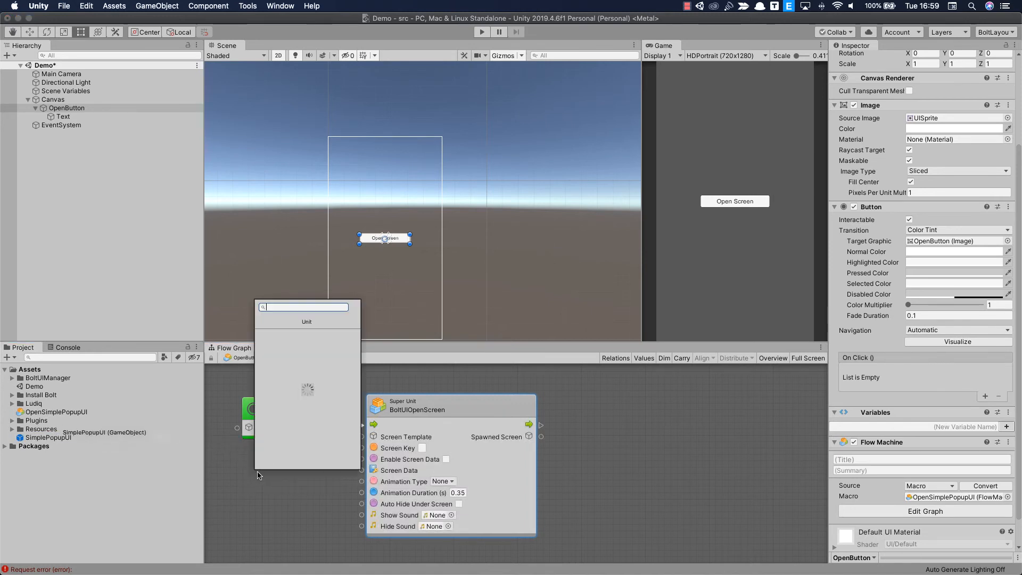
click(289, 341)
drag(309, 480, 361, 438)
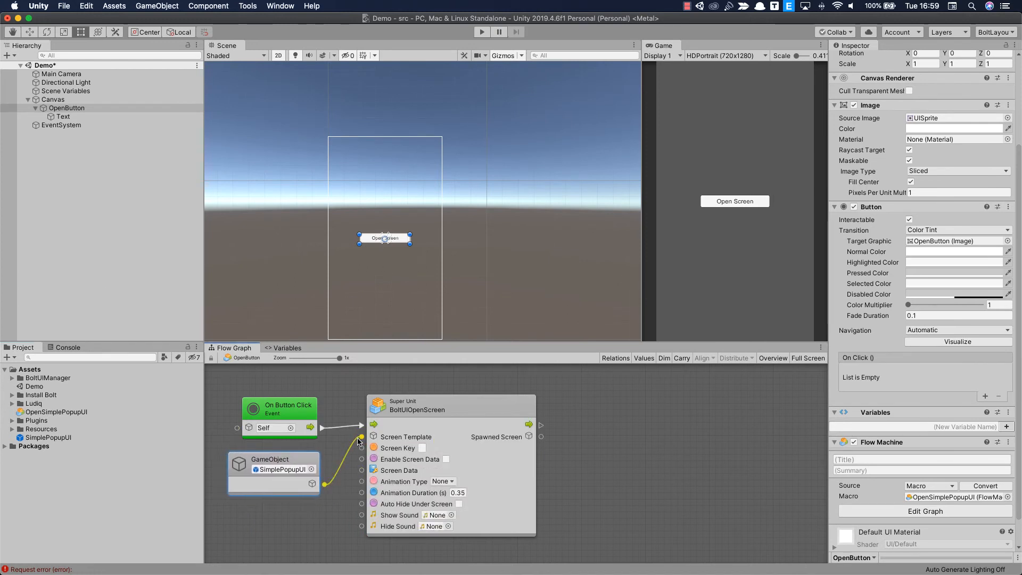
- Run the scene and test the Open Screen button in the Game view
click(482, 32)
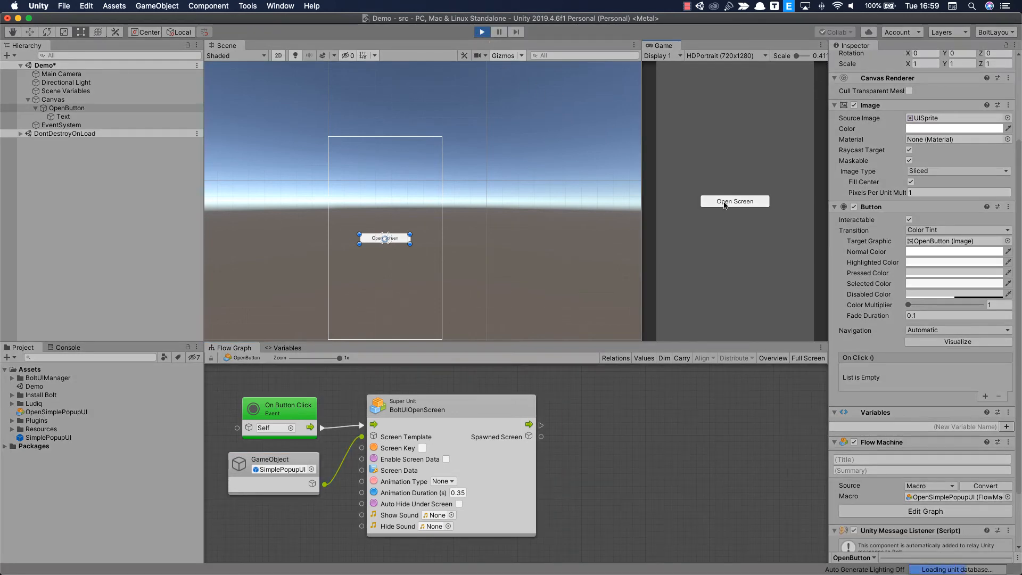
click(724, 203)
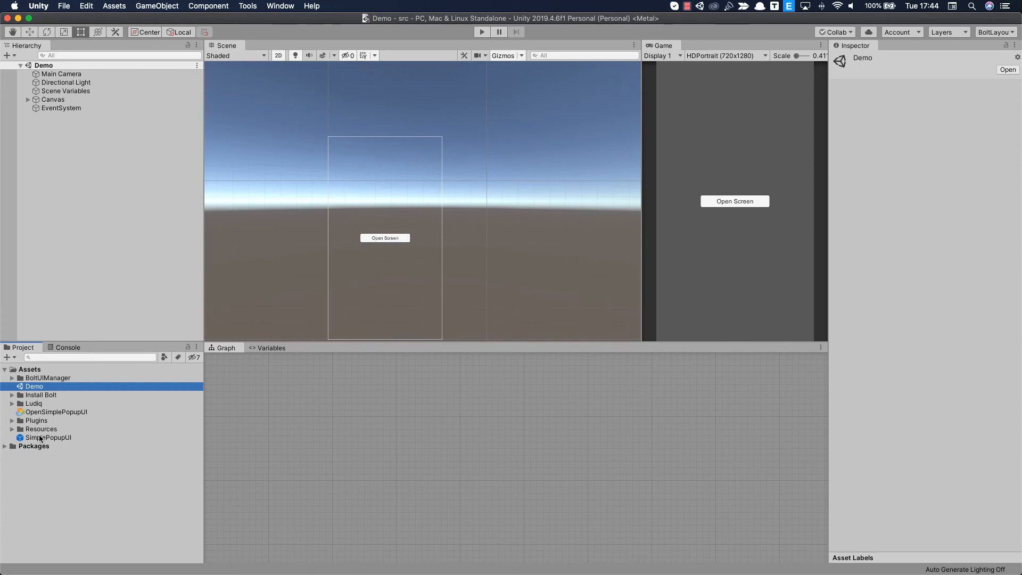
- Open the SimplePopupUI prefab for editing and select its root object
click(41, 437)
right_click(41, 437)
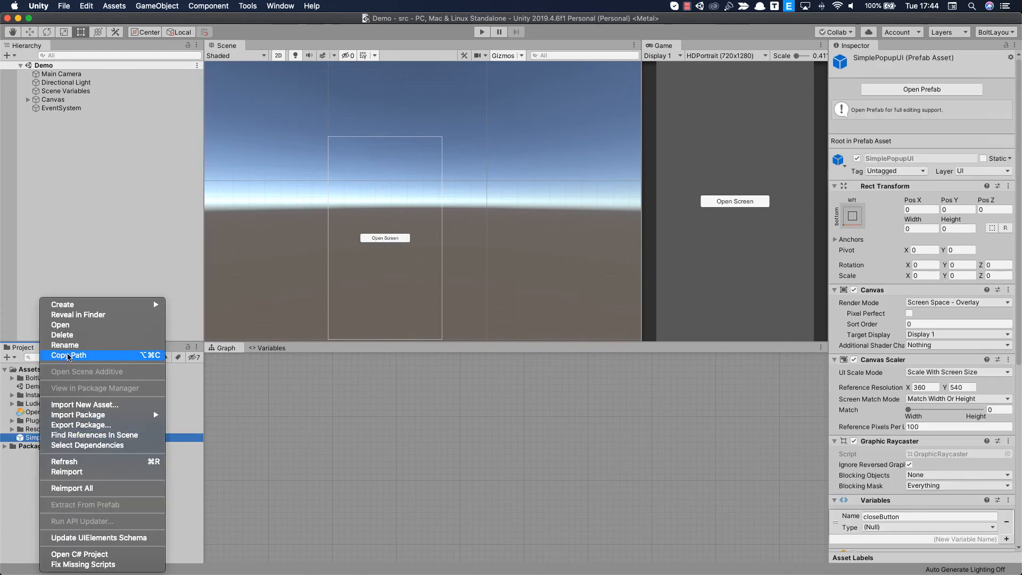
click(73, 326)
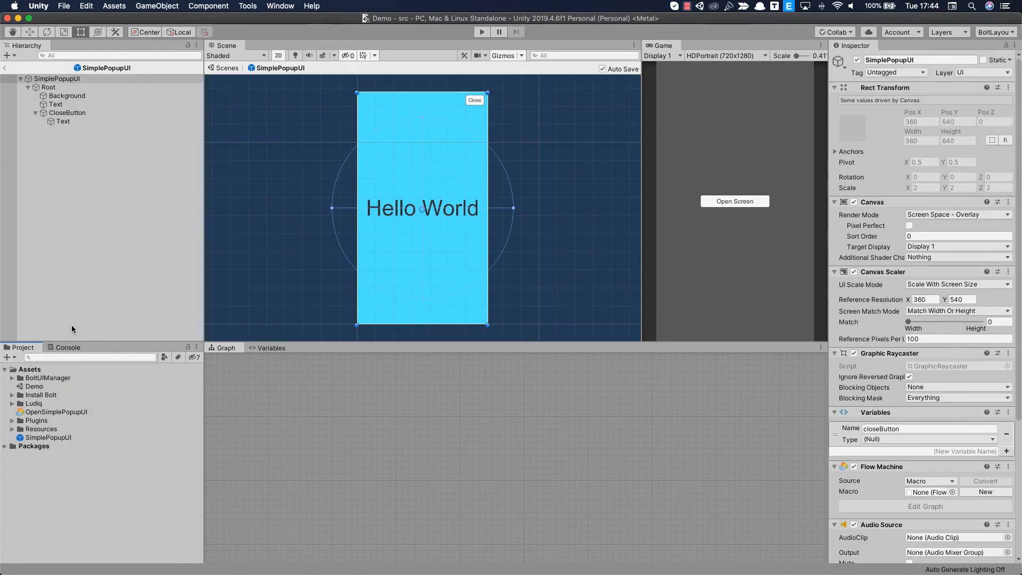
click(54, 79)
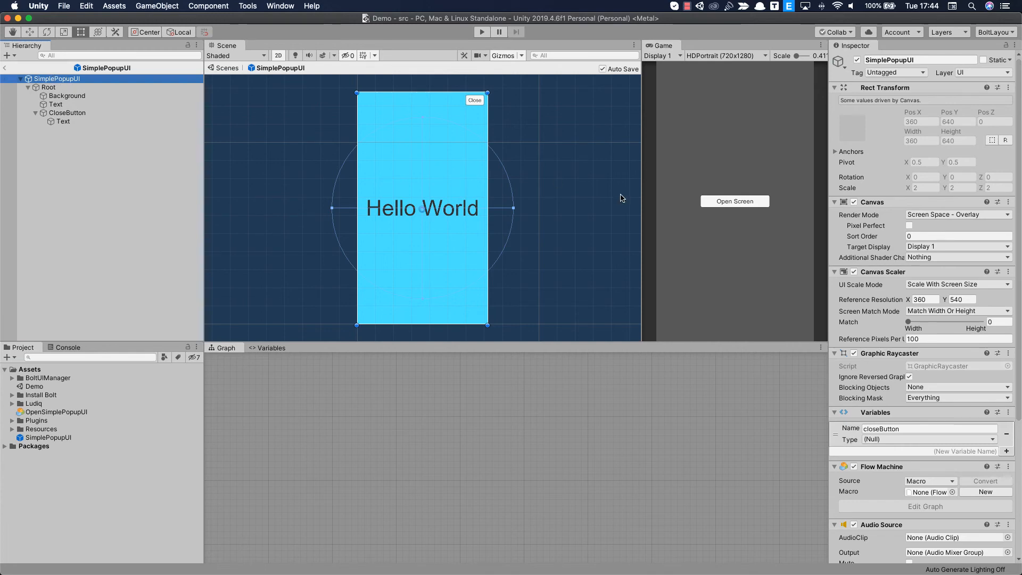
- Create a new macro for SimplePopupUI's Flow Machine and save it in Assets as SimplePopupController
scroll(914, 440, down, 5)
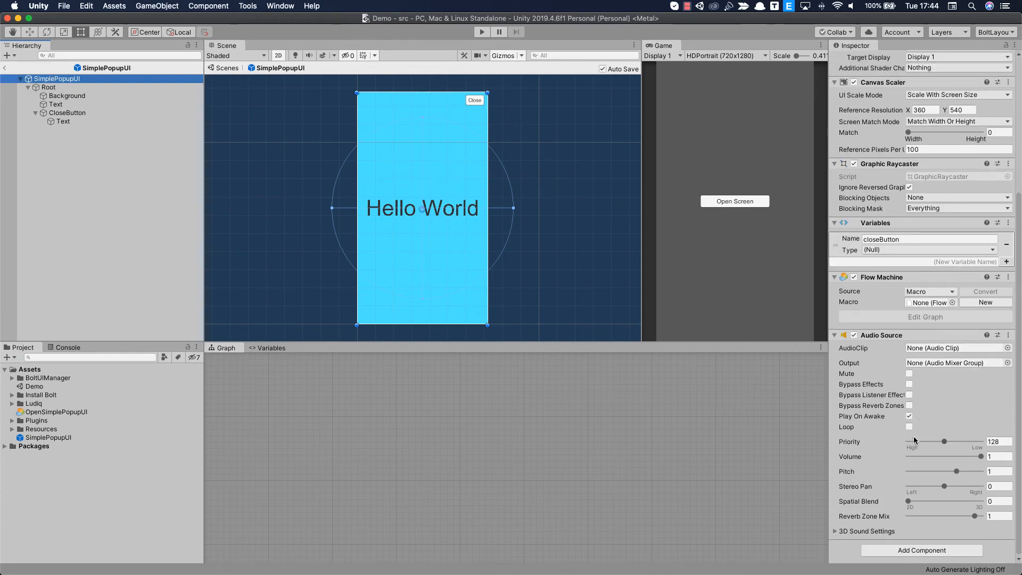
click(984, 303)
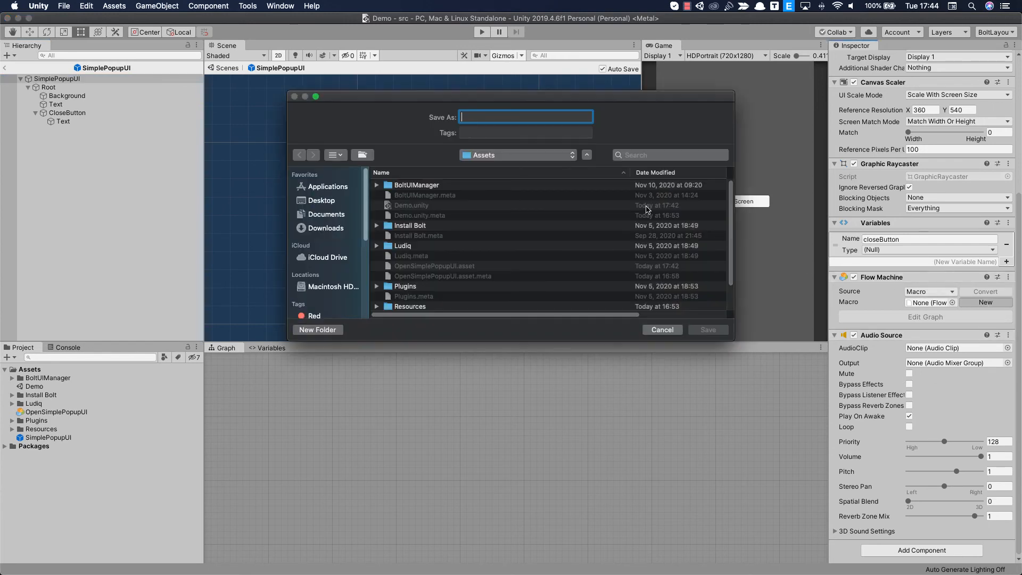
text(SimplePopup)
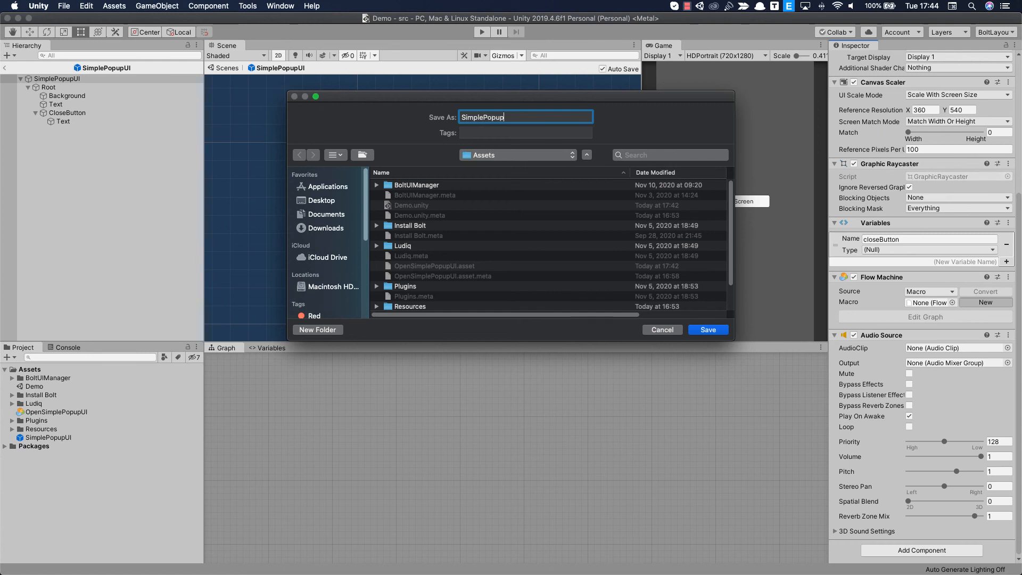
text(Controller)
key(Return)
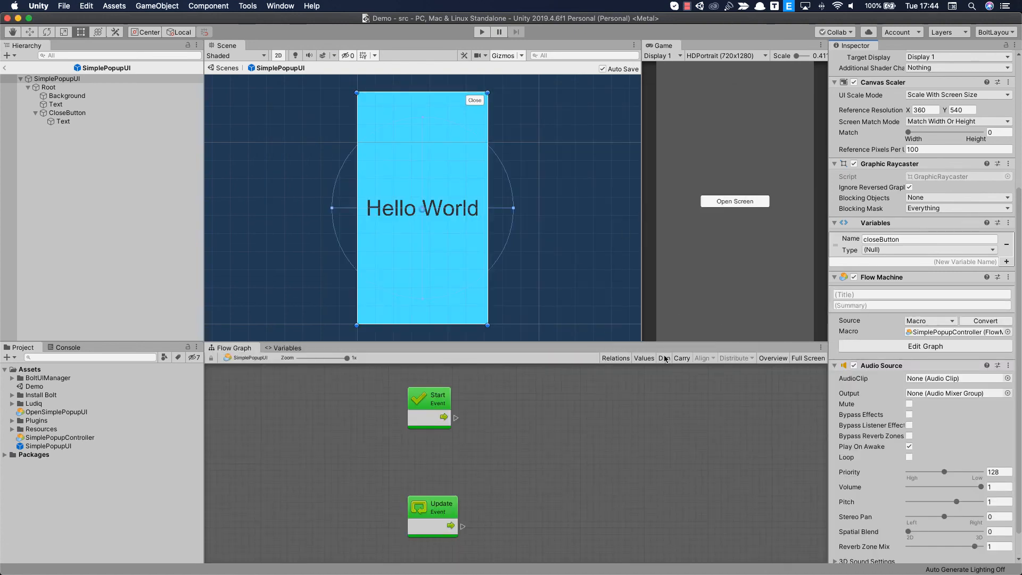
- Delete the default Start and Update events from the SimplePopupController graph and reselect the SimplePopupUI root object
drag(400, 384, 467, 543)
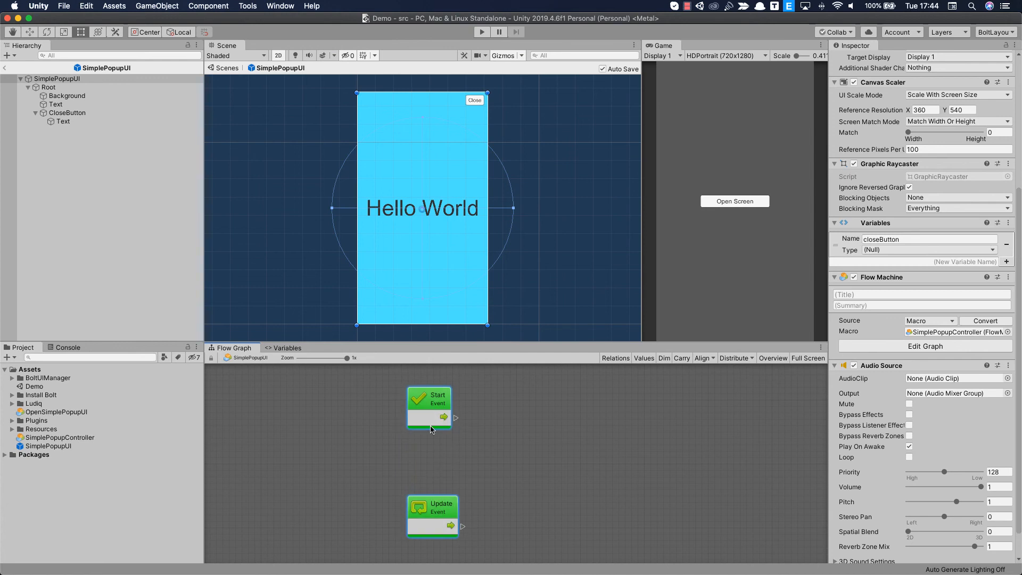
right_click(431, 405)
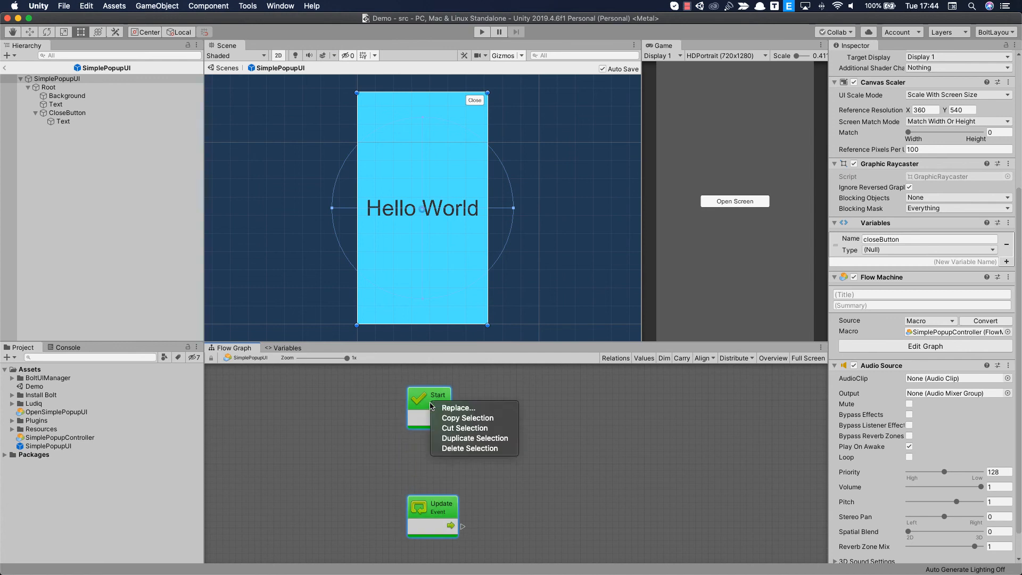
click(448, 448)
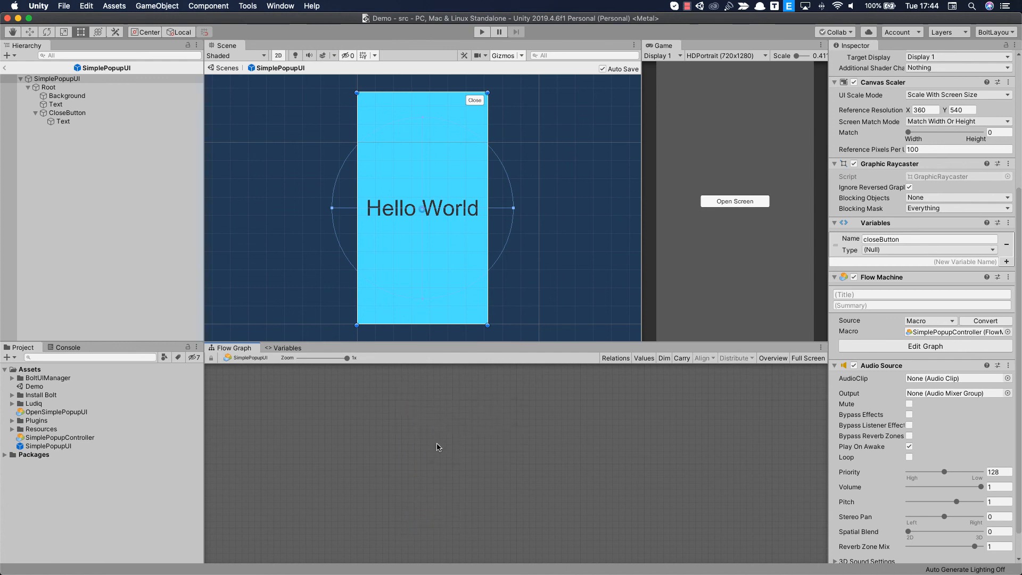
click(58, 79)
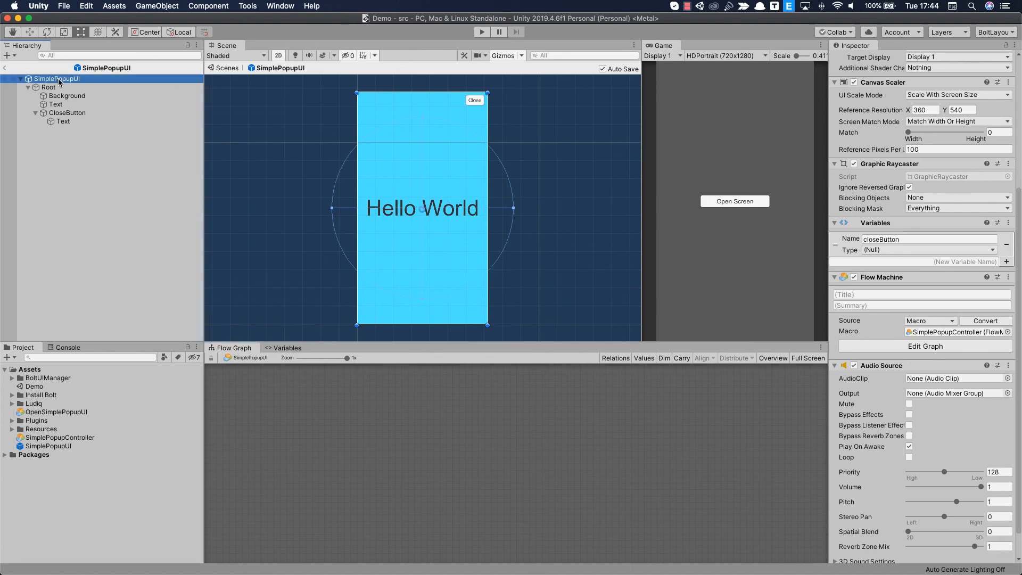
- Set the closeButton object variable's type to Button and assign the CloseButton object as its value
click(284, 348)
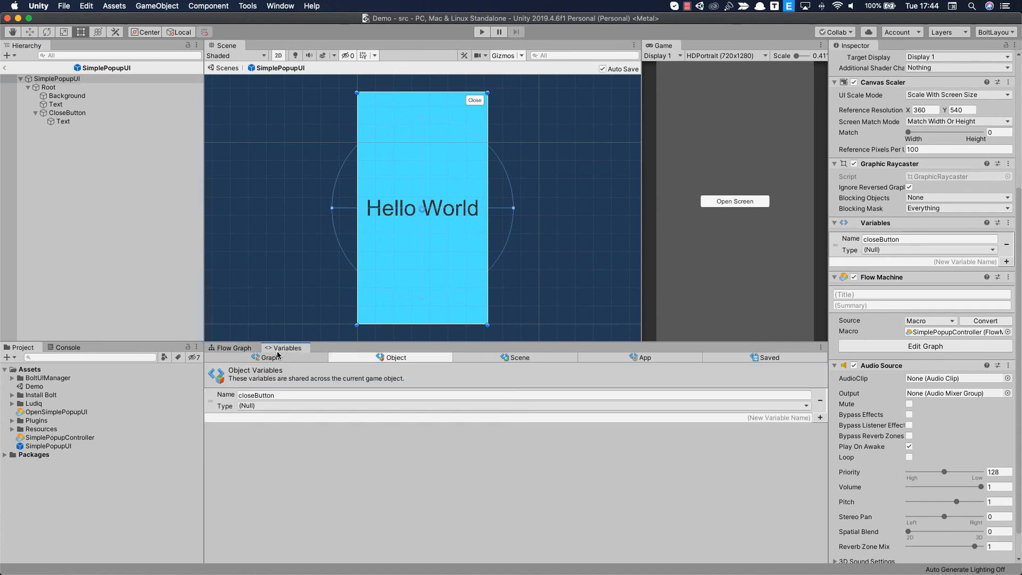
click(266, 404)
text(But)
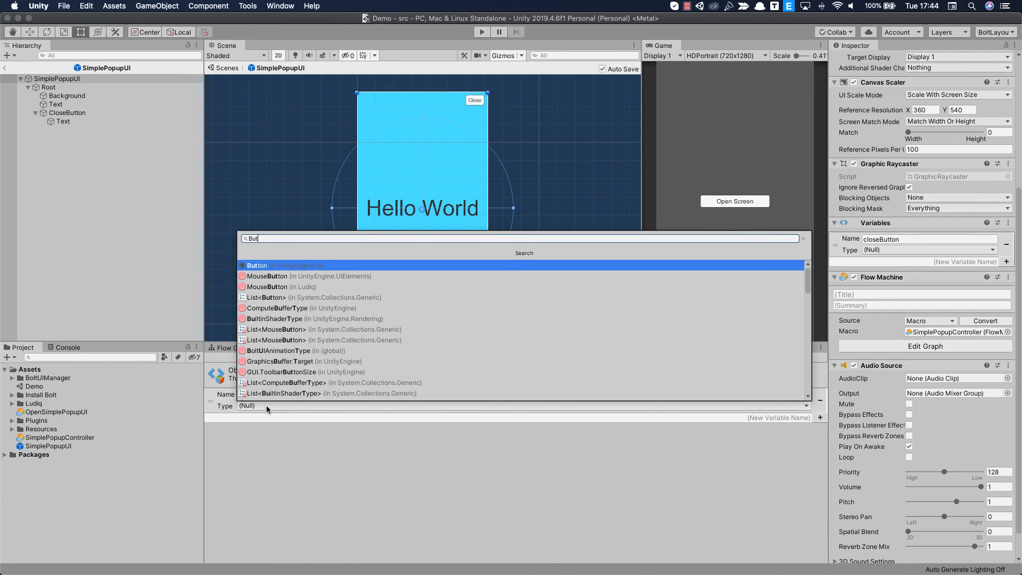
key(Return)
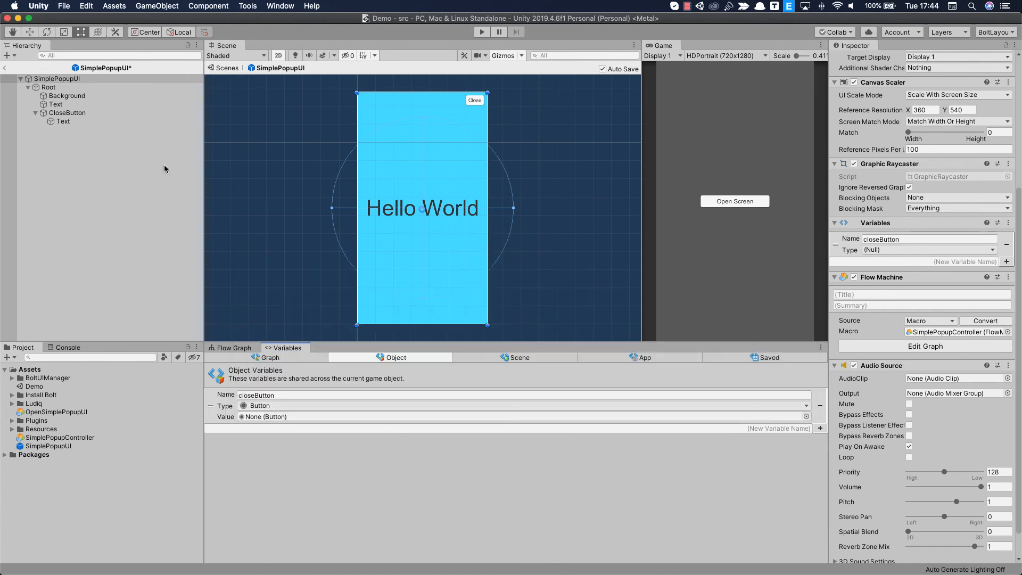
drag(63, 112, 264, 418)
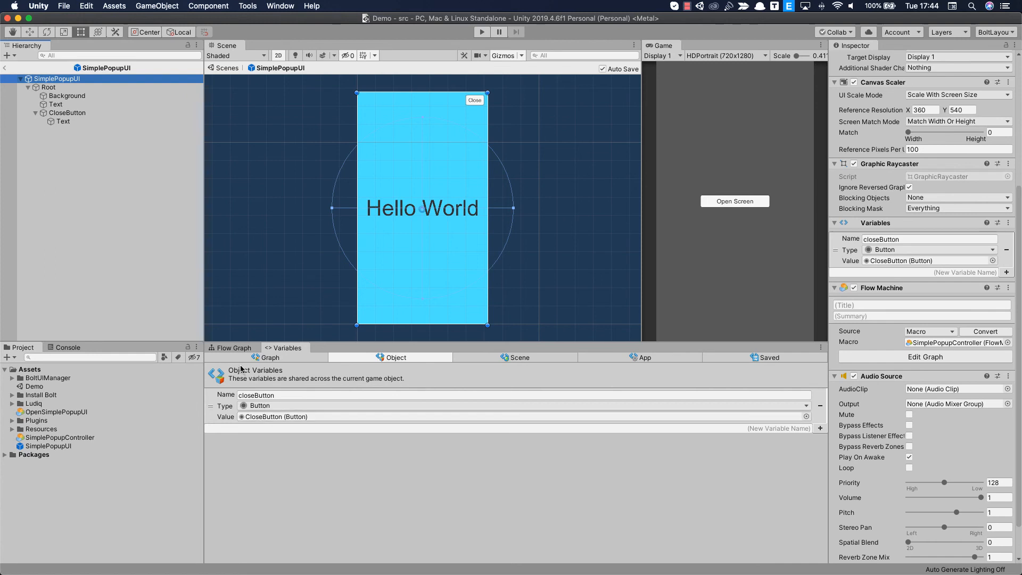
- Add a Get Variable unit for the closeButton object variable to the SimplePopupController flow graph
click(230, 348)
right_click(261, 438)
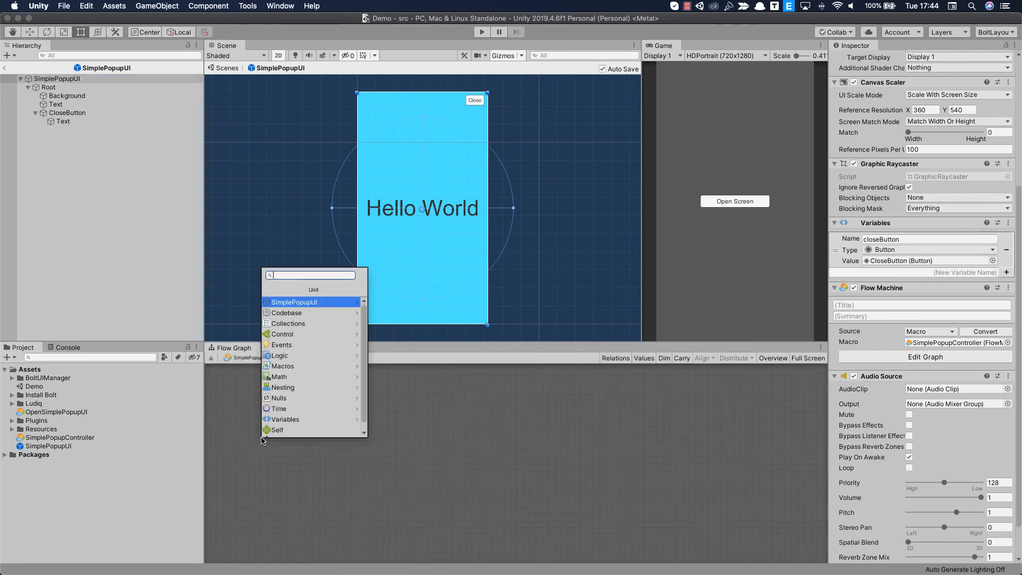
text(Get close)
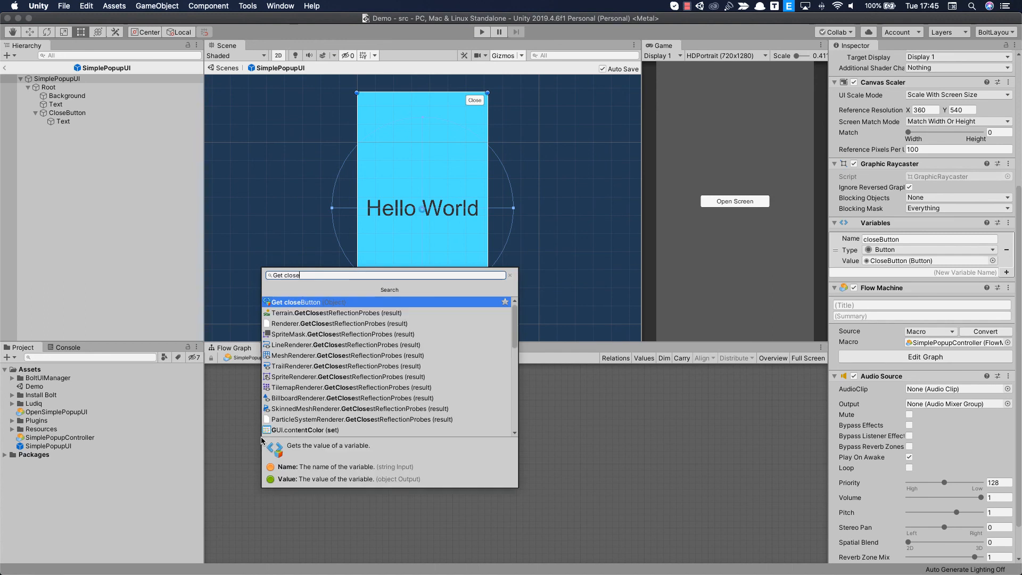
click(297, 302)
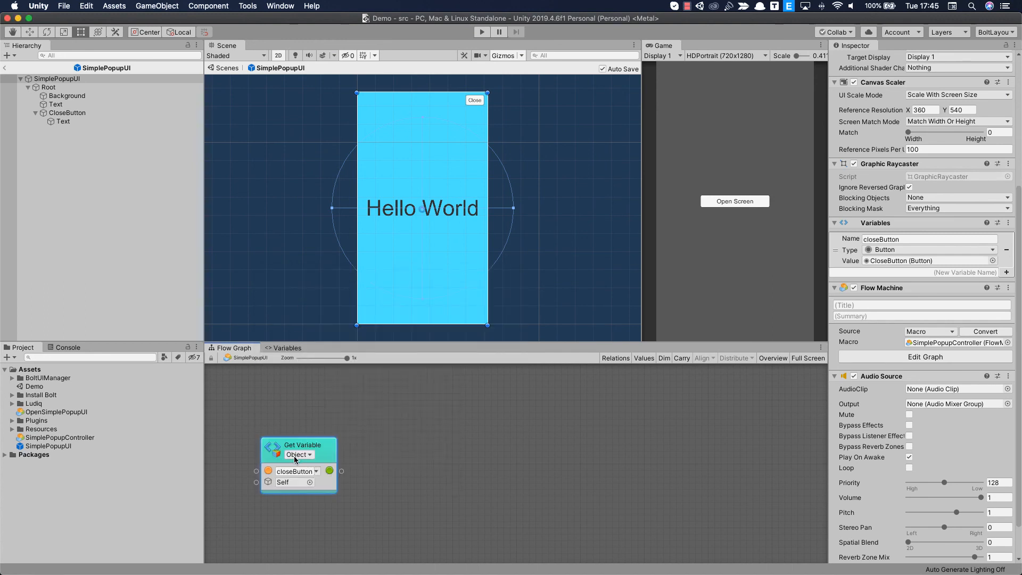
drag(297, 443, 294, 423)
click(393, 438)
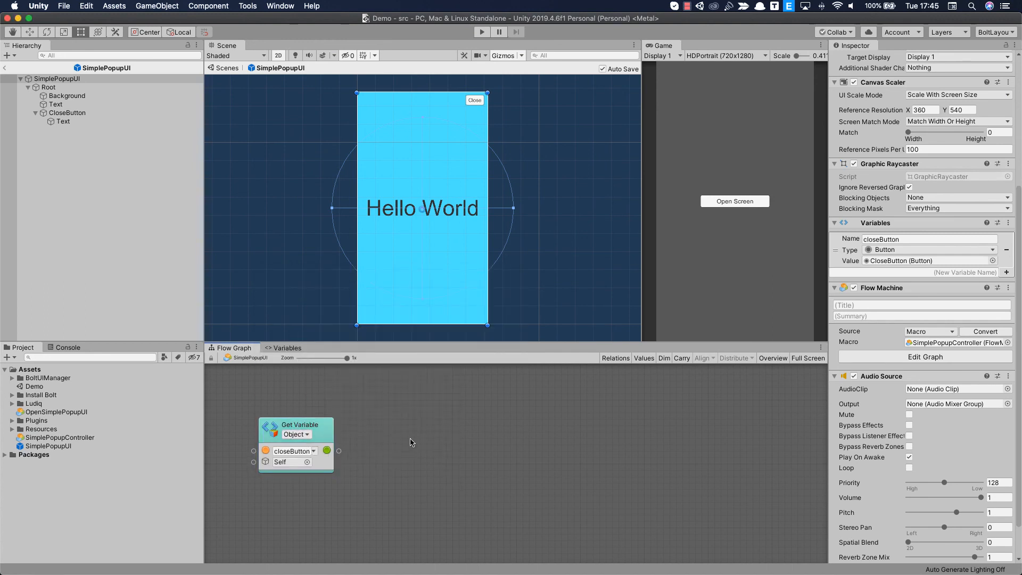
- Add an On Button Click event beside the Get Variable unit and connect the closeButton value to its target
right_click(410, 441)
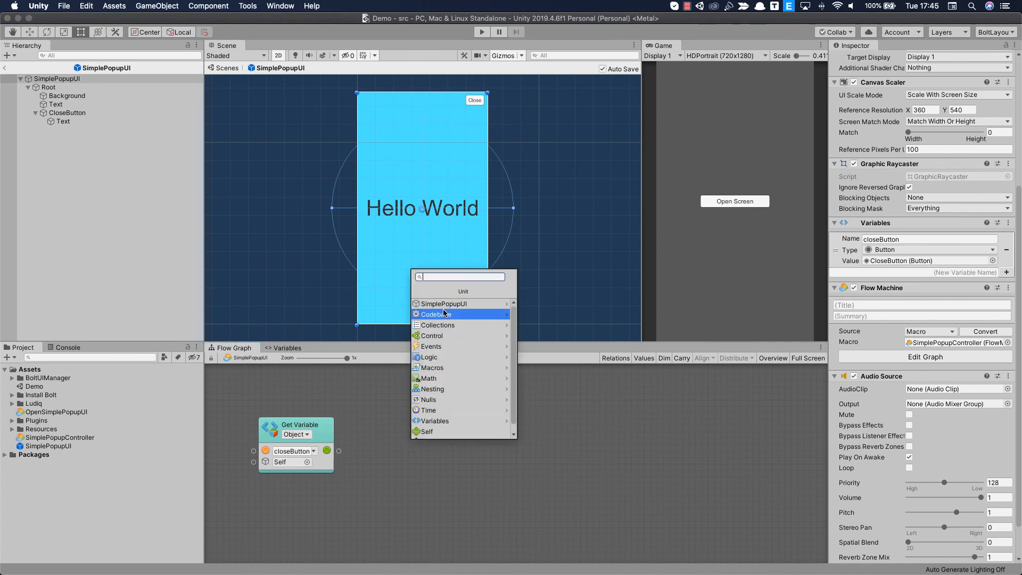
text(On Button Click)
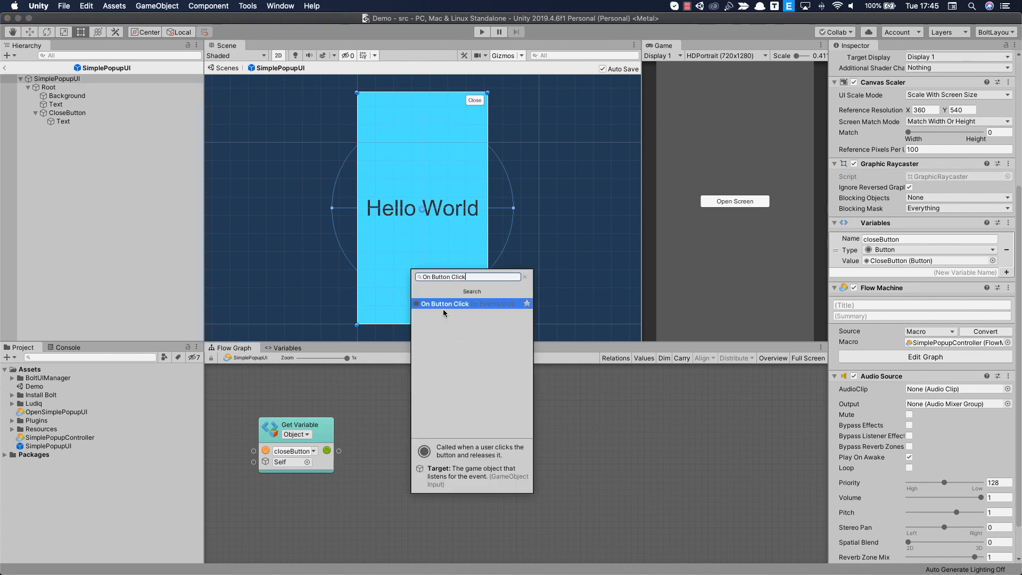
click(442, 309)
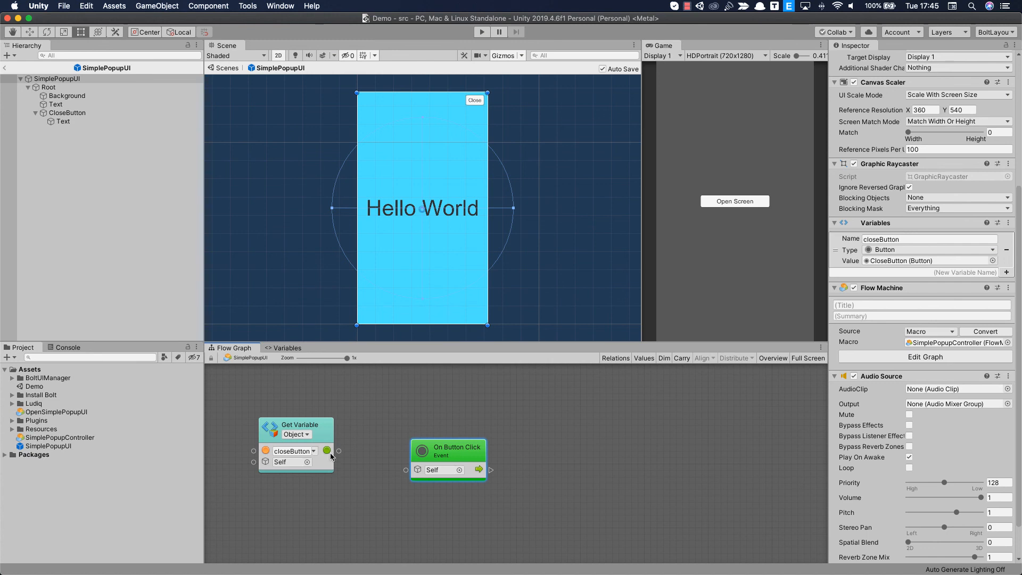
drag(339, 451, 391, 432)
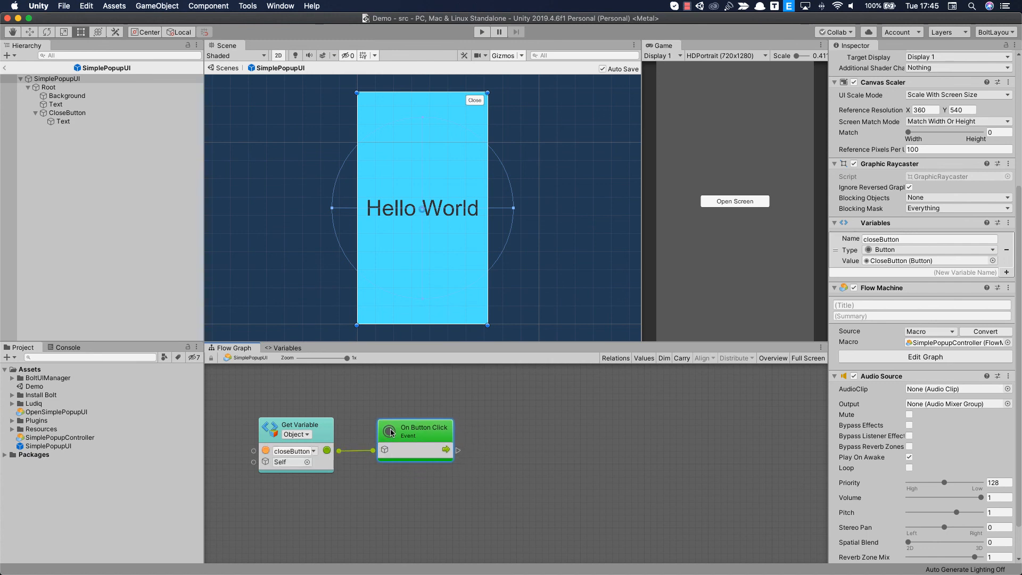
- Add a BoltUICloseScreen super unit and connect the On Button Click event's flow output to it
right_click(504, 447)
text(BoltUIClose)
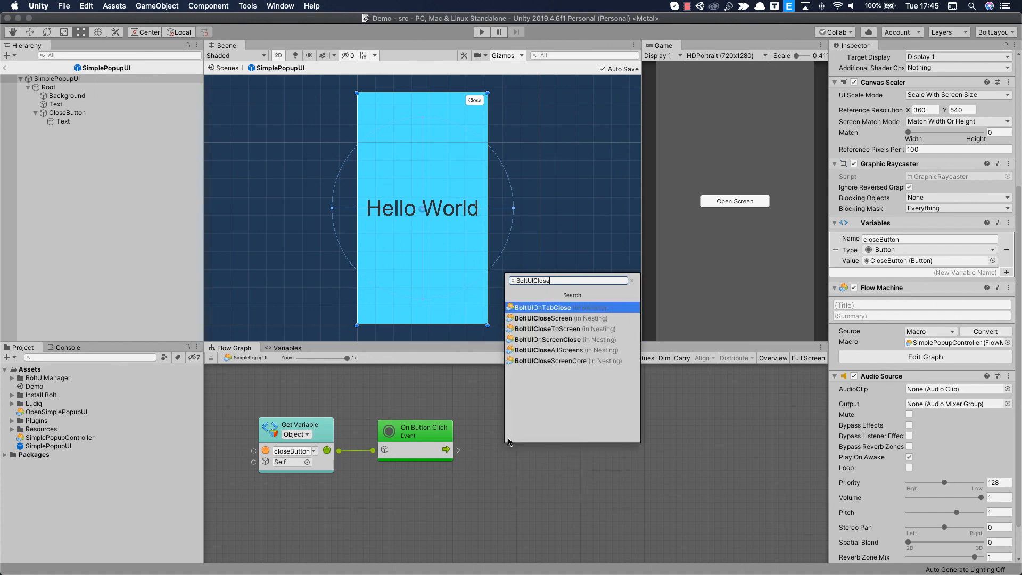
key(Down)
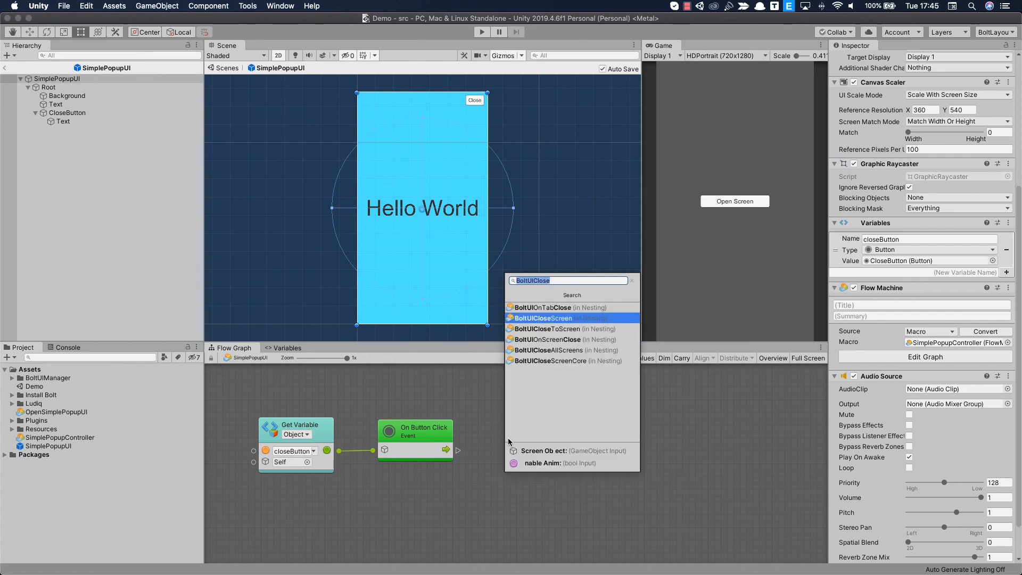
click(561, 319)
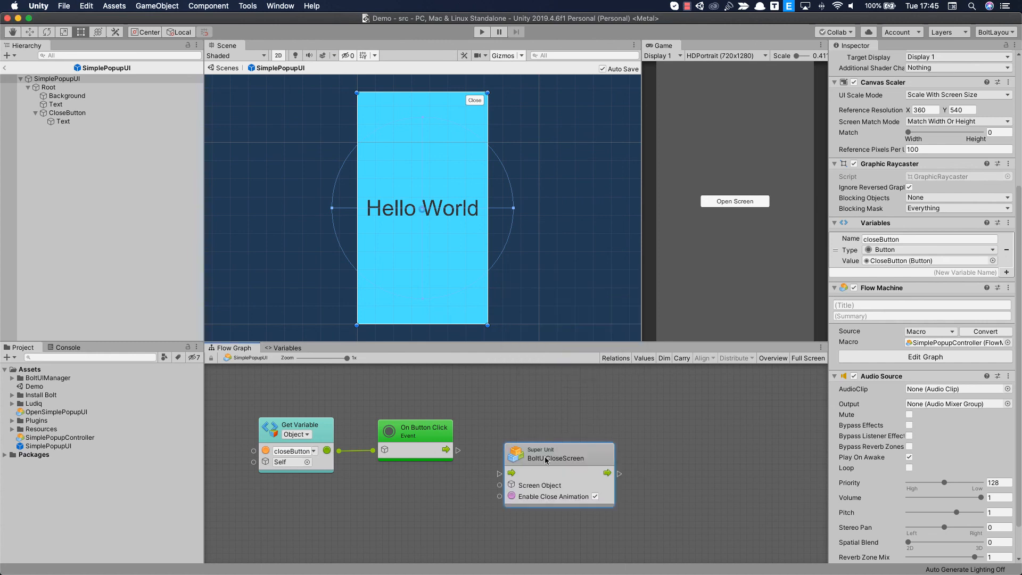
drag(545, 460, 543, 436)
drag(457, 450, 471, 481)
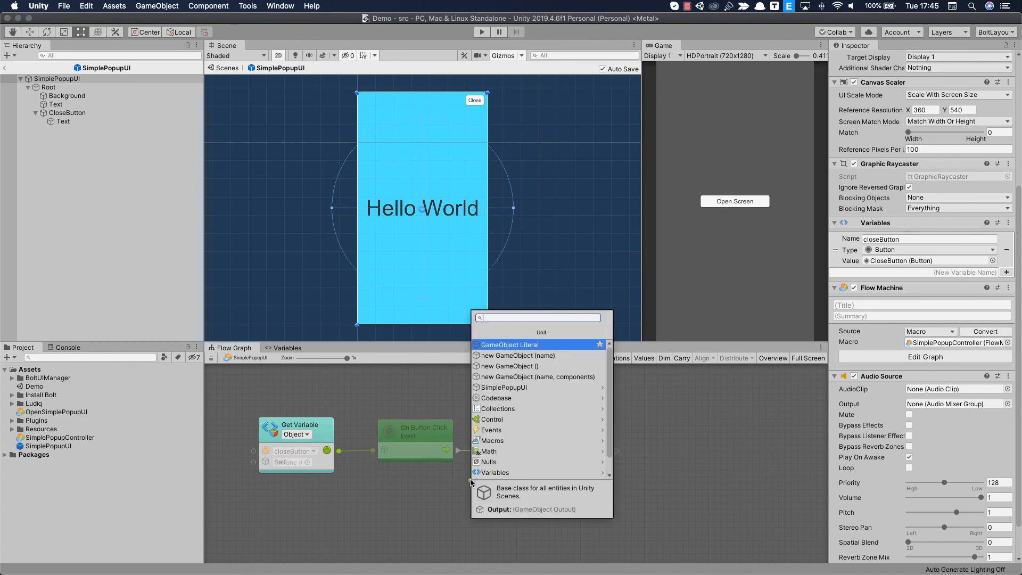
- Feed a Self unit into BoltUICloseScreen's Screen Object input and tidy the layout of the connected units
text(self)
key(Return)
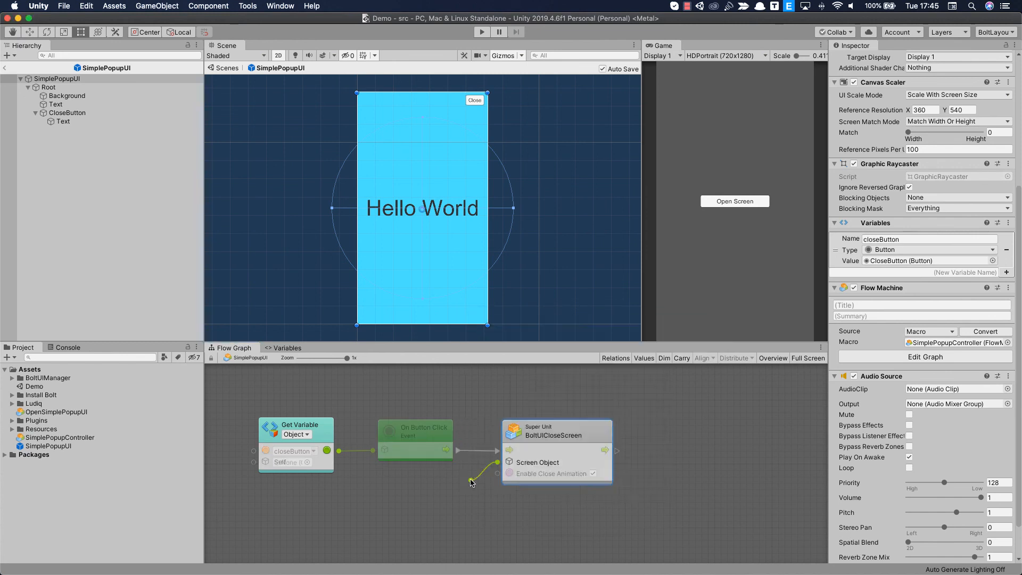
drag(461, 458, 474, 483)
shift+click(528, 434)
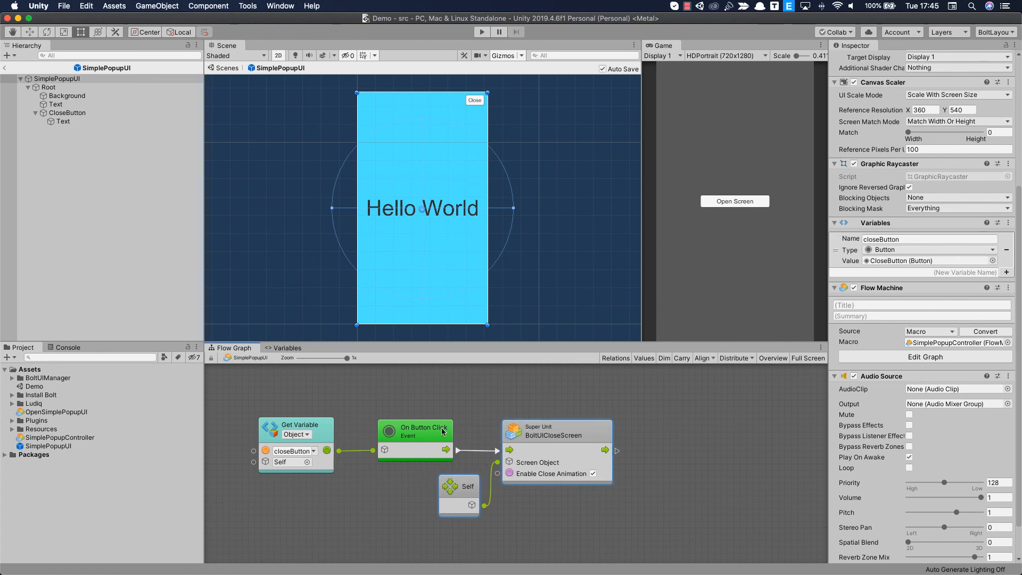
shift+drag(424, 430, 416, 431)
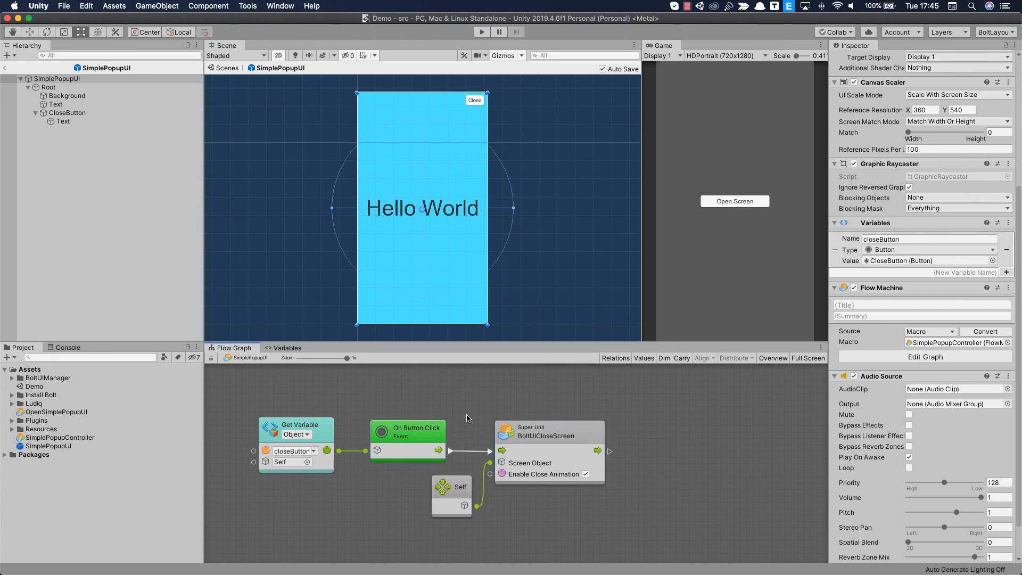
- Return to the Demo scene, run it, and test opening, closing and reopening the popup in the Game view
click(5, 68)
key(super+p)
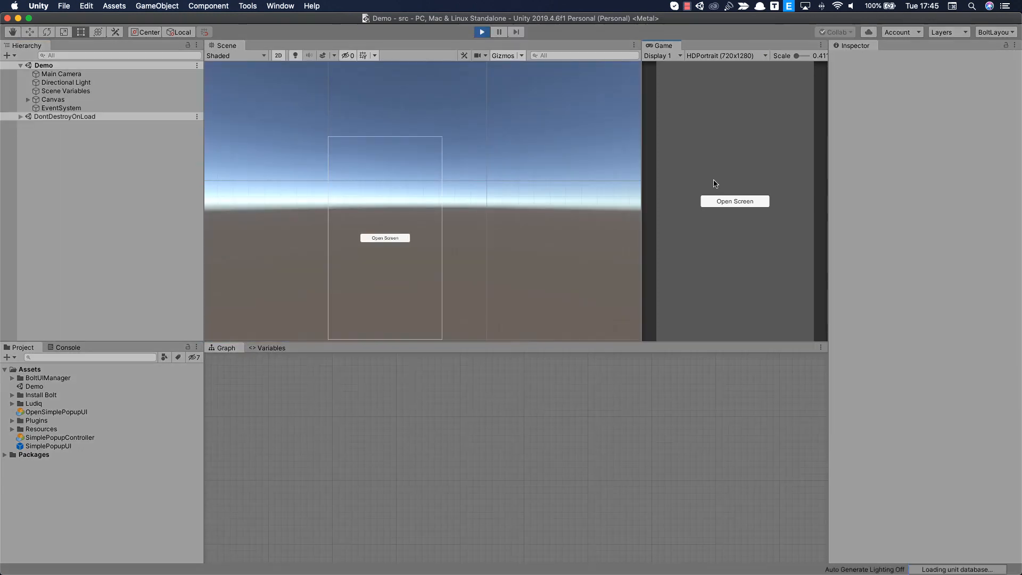
click(717, 199)
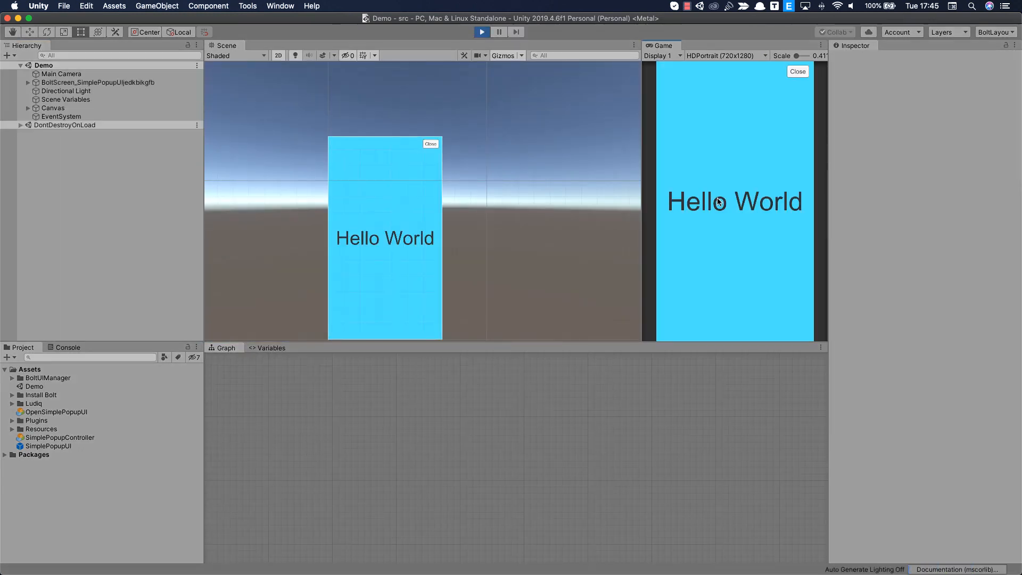
click(794, 72)
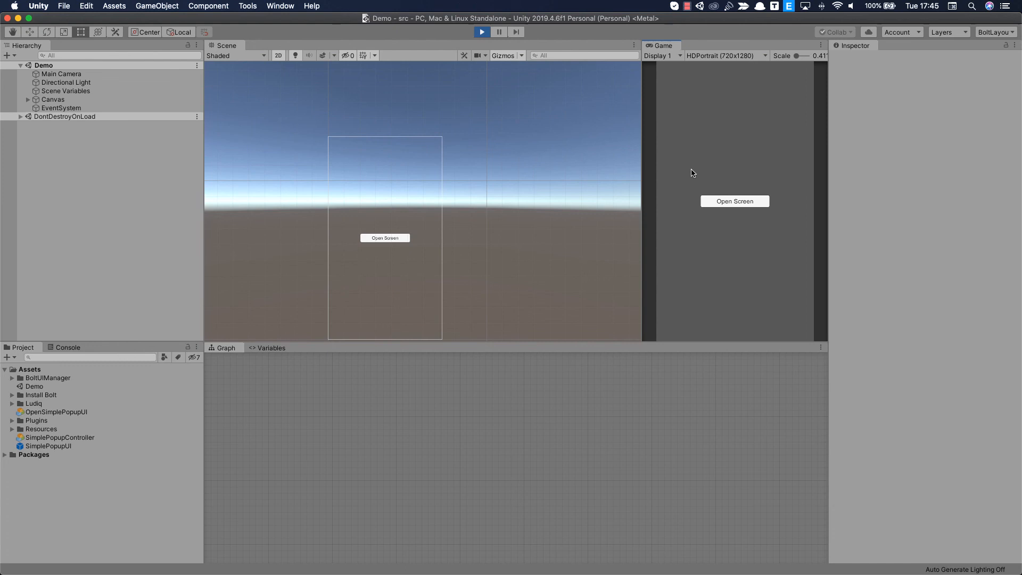
click(731, 201)
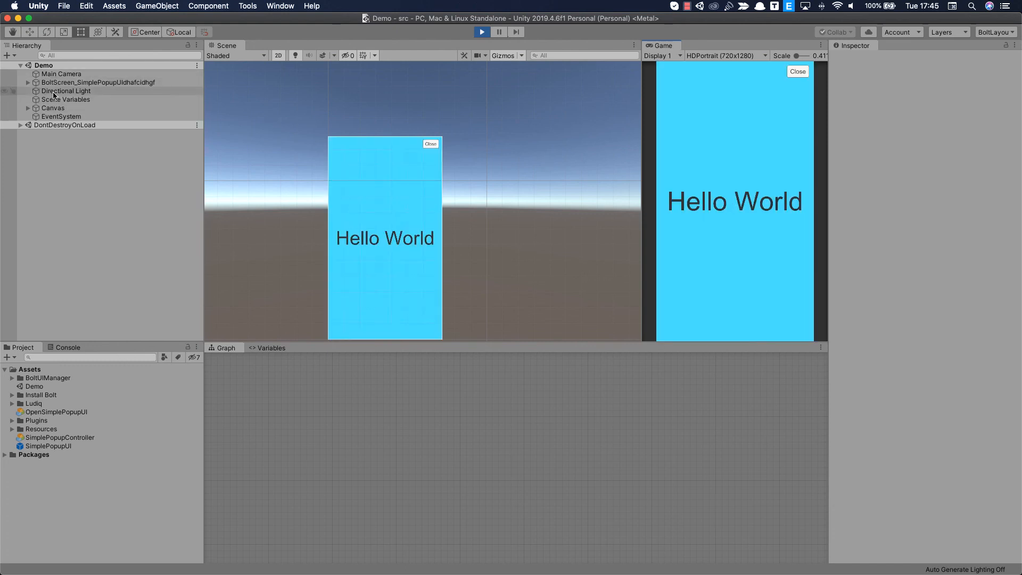